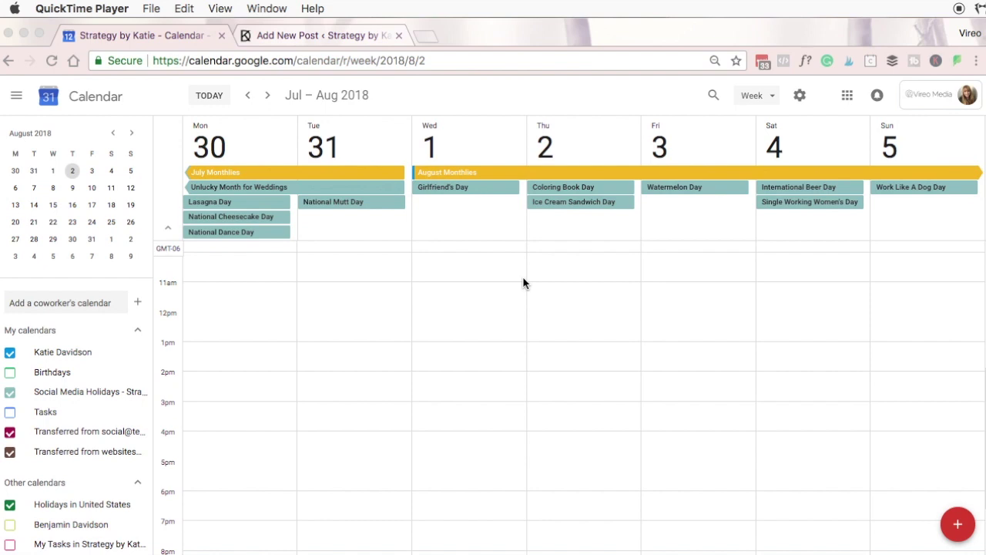
Step: Open Google Calendar's settings page for the Social Media Holidays calendar
click(450, 107)
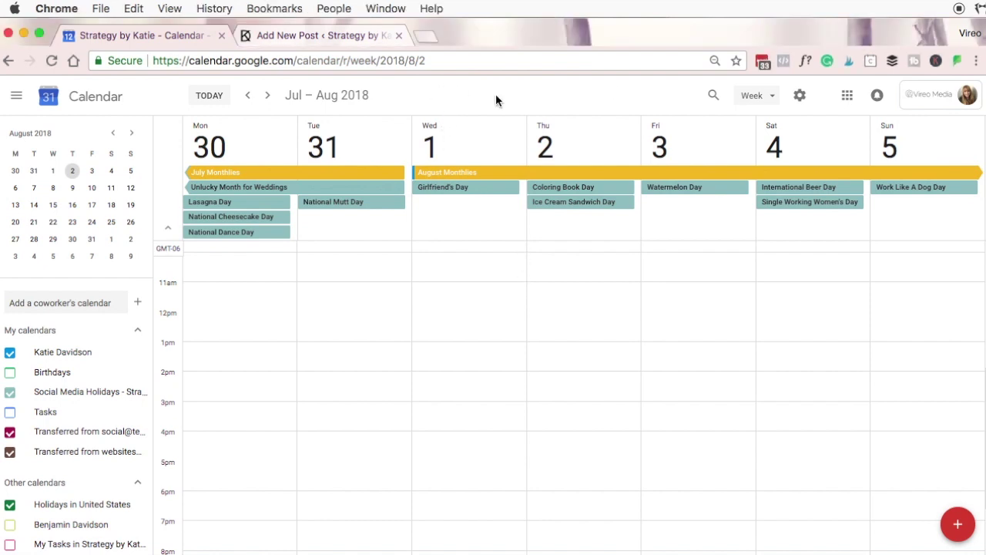
click(800, 98)
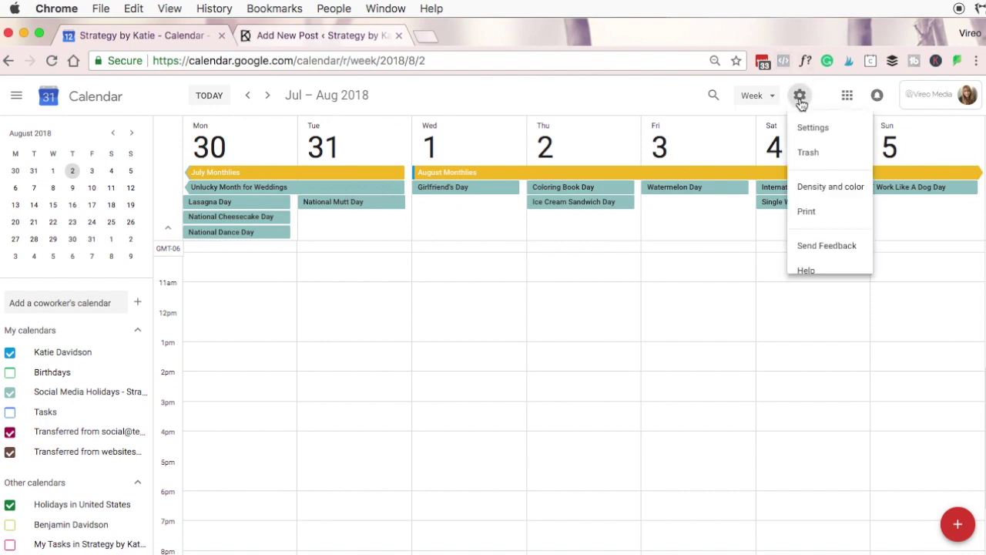
click(819, 141)
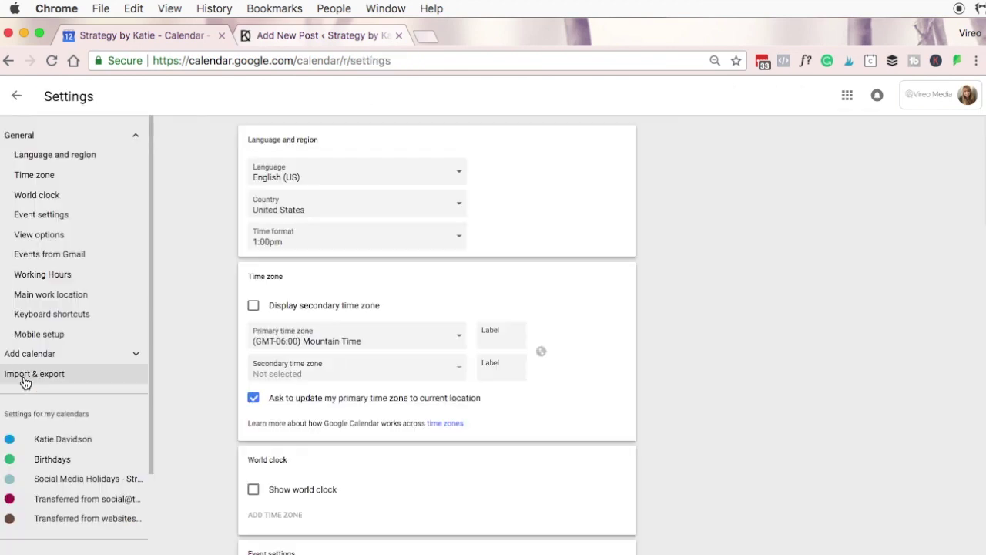
scroll(58, 308, down, 3)
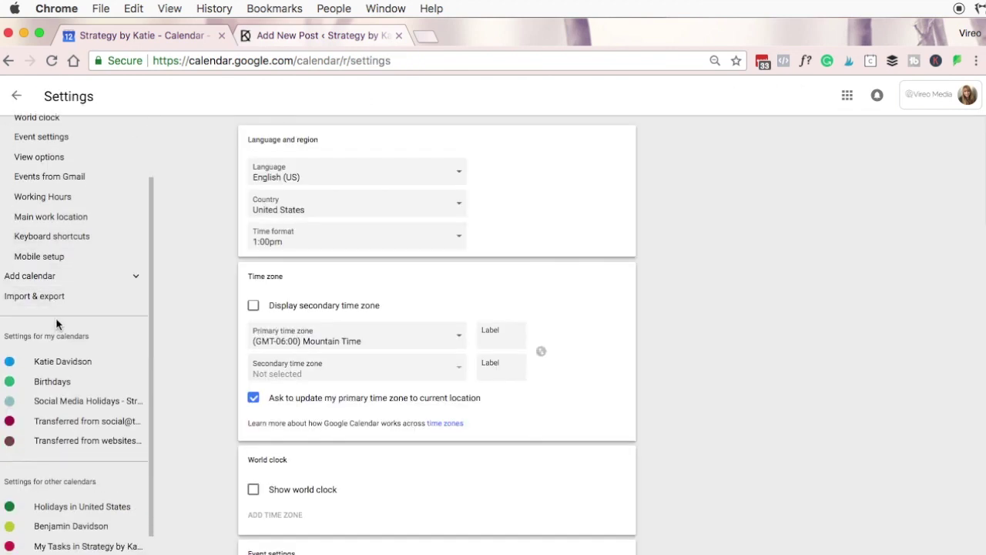
click(62, 405)
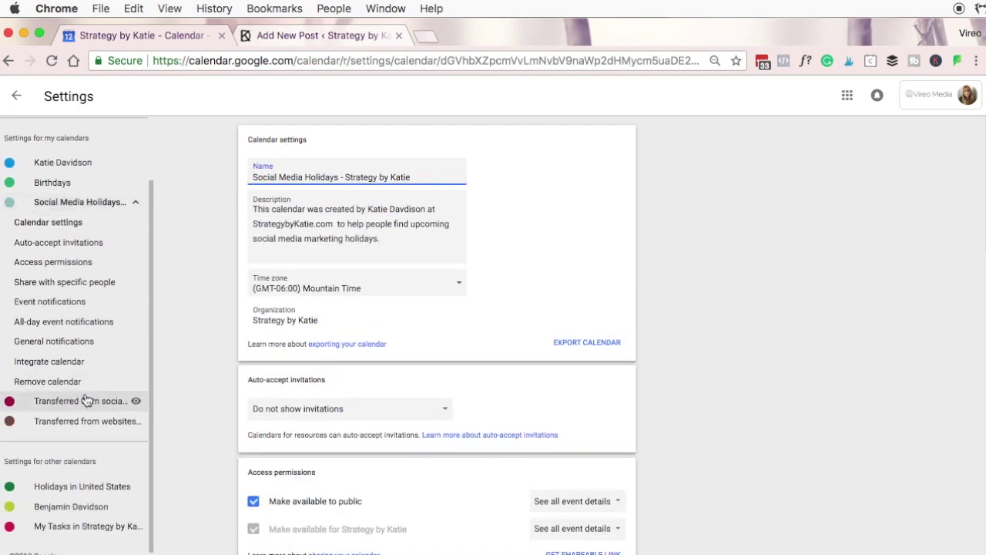
Step: Review the calendar's public access detail levels without changing them
click(73, 271)
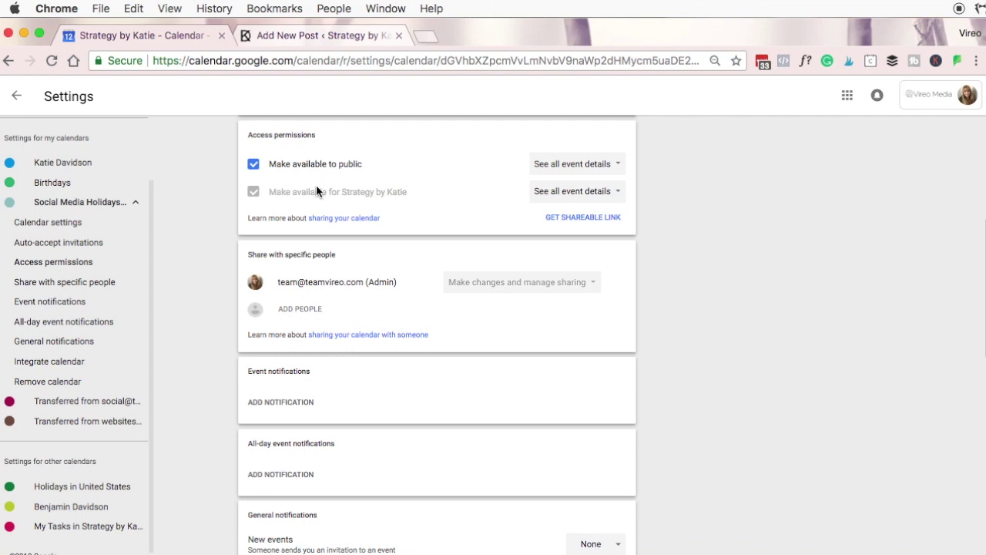
click(565, 170)
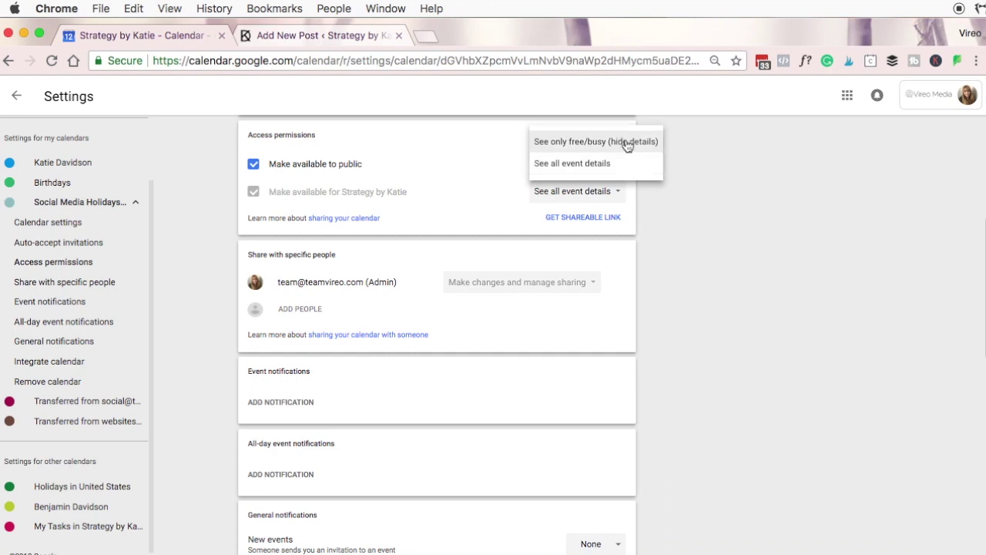
click(695, 259)
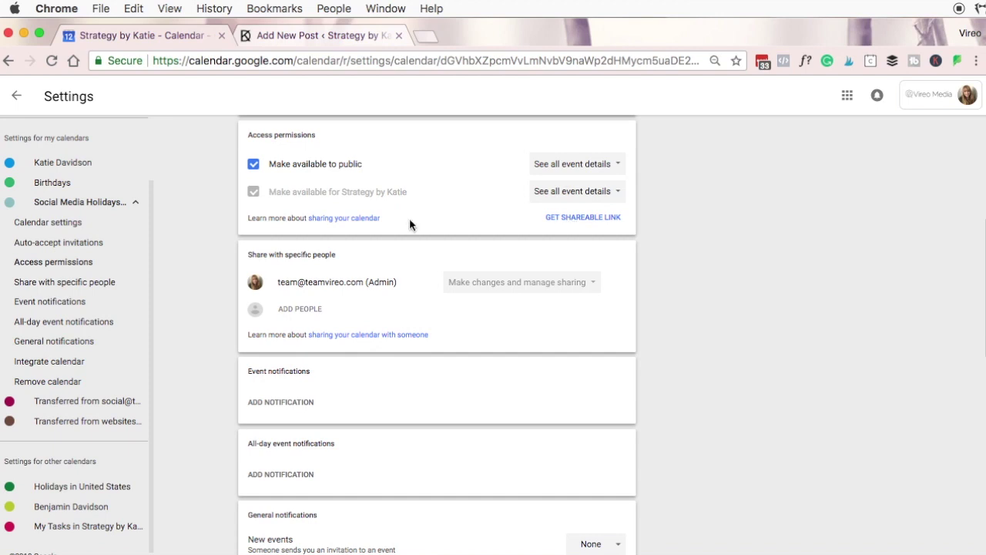
Step: Select and copy the calendar's embed code from Integrate calendar
click(40, 365)
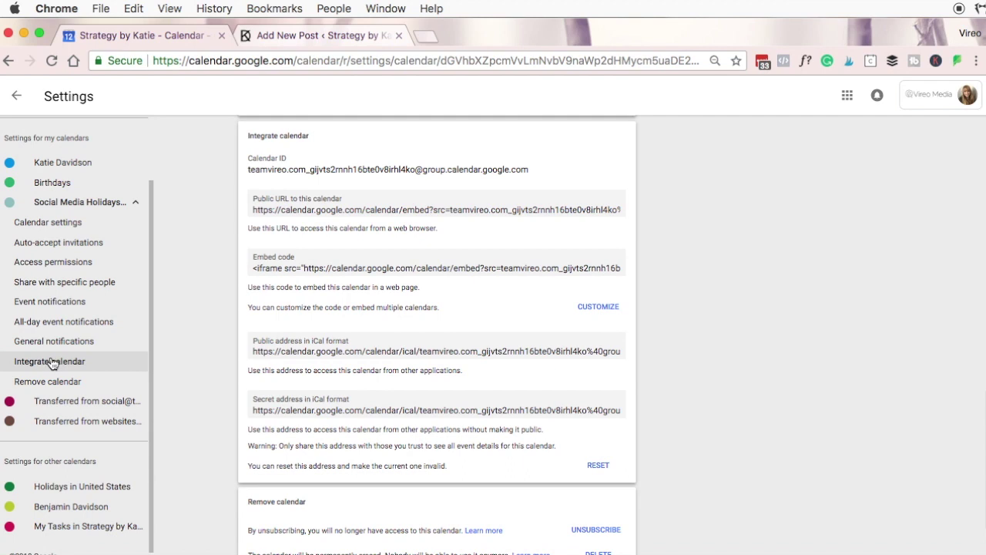
click(367, 268)
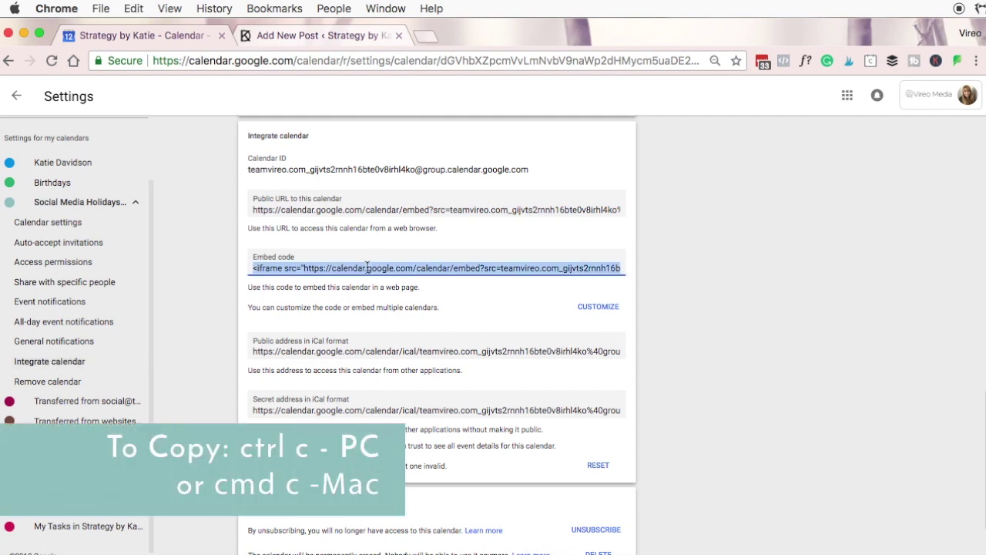
click(319, 36)
Step: Paste the Google Calendar iframe into the post's Text view and preview the July 2018 month calendar
scroll(612, 292, down, 2)
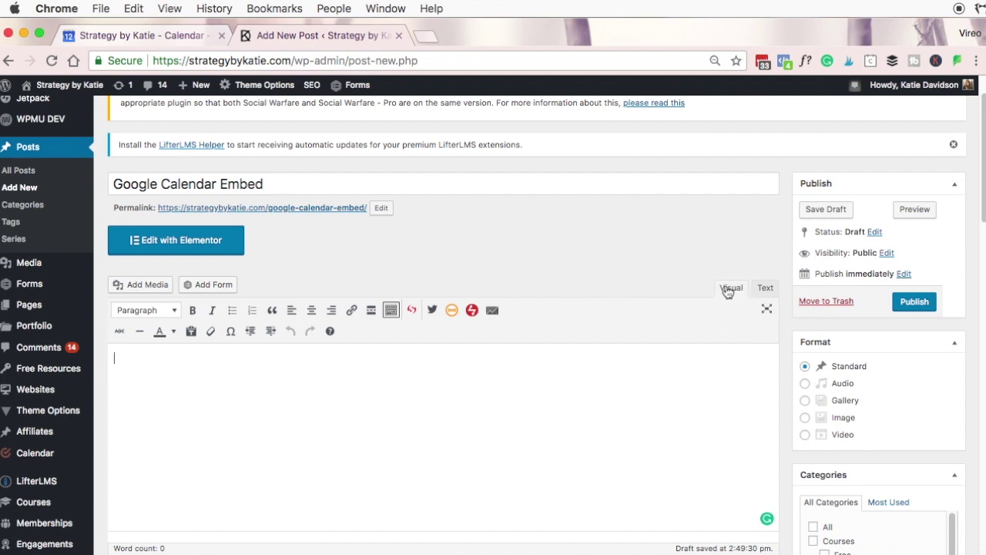
click(765, 291)
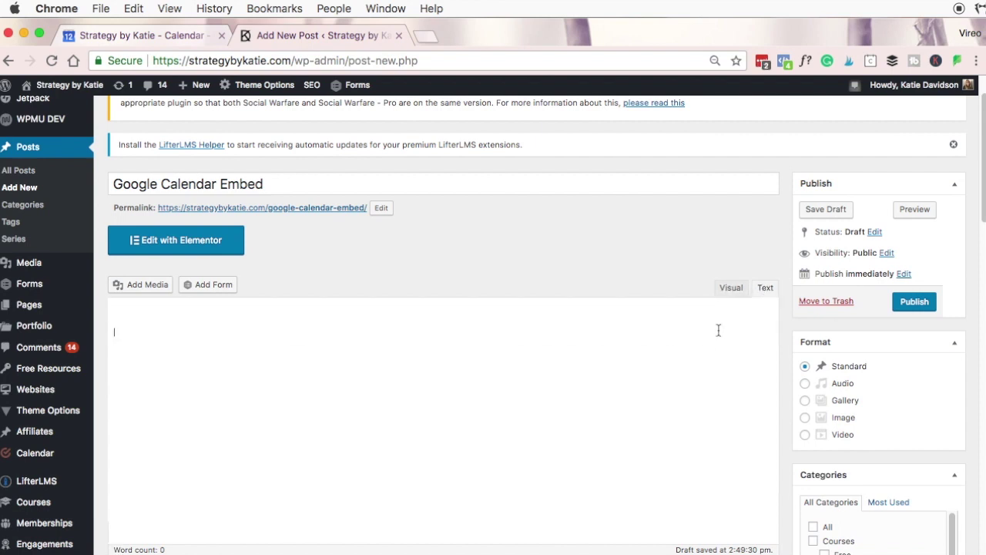
text(<iframe src="https://calendar.google.com/calendar/embed?src=teamvireo.com_gijvts2rnnh16bte0v8irhl4ko%40group.calendar.google.com&ctz=America%2FDenver" style="border: 0" width="800" height="600" frameborder="0" scrolling="no"></iframe>)
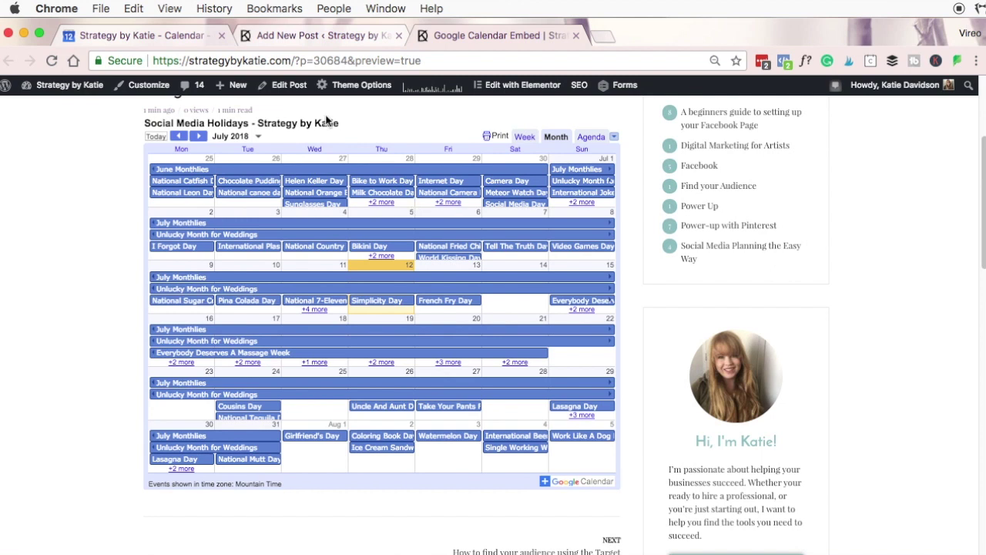
click(150, 39)
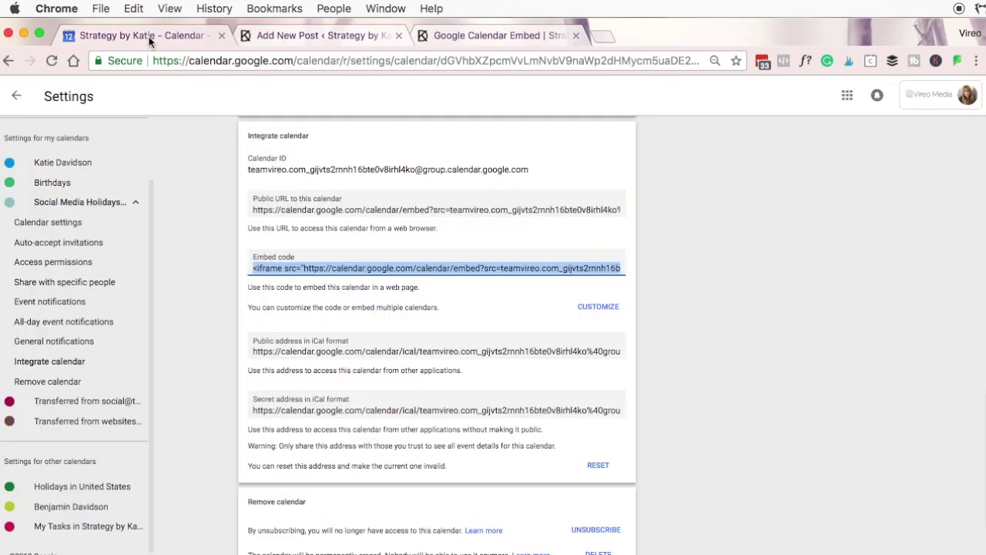
Step: Set the embedded calendar's default view to Week and select the regenerated embed code
click(600, 307)
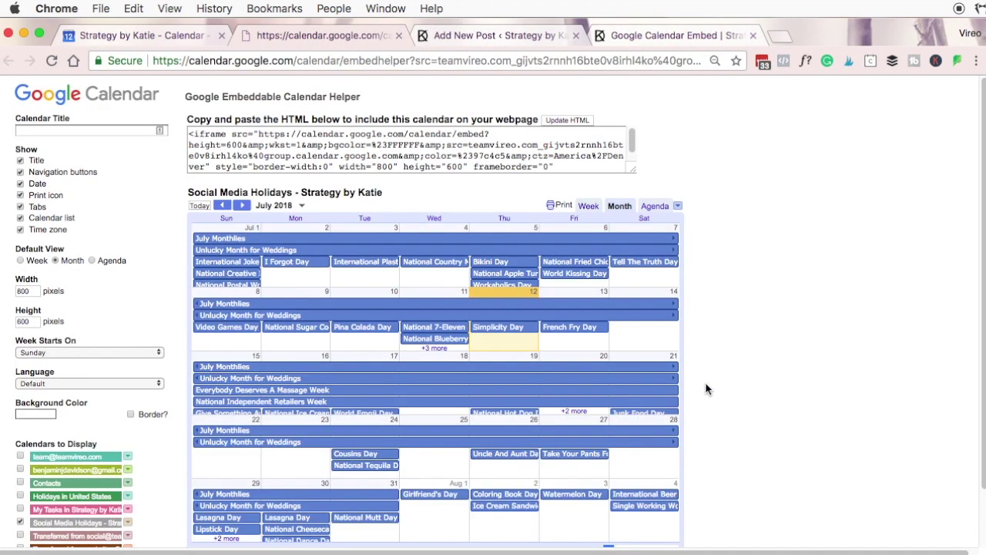
click(20, 261)
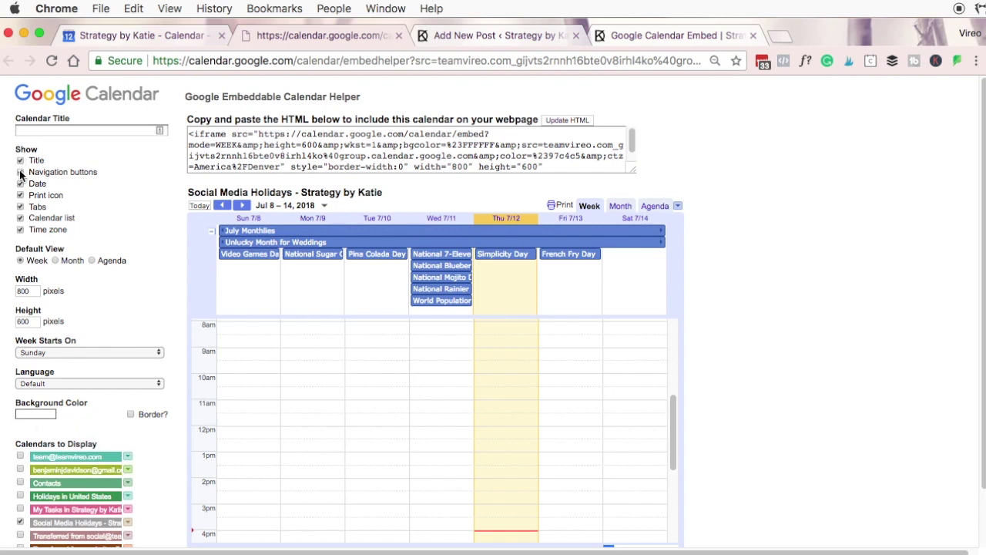
scroll(11, 339, down, 2)
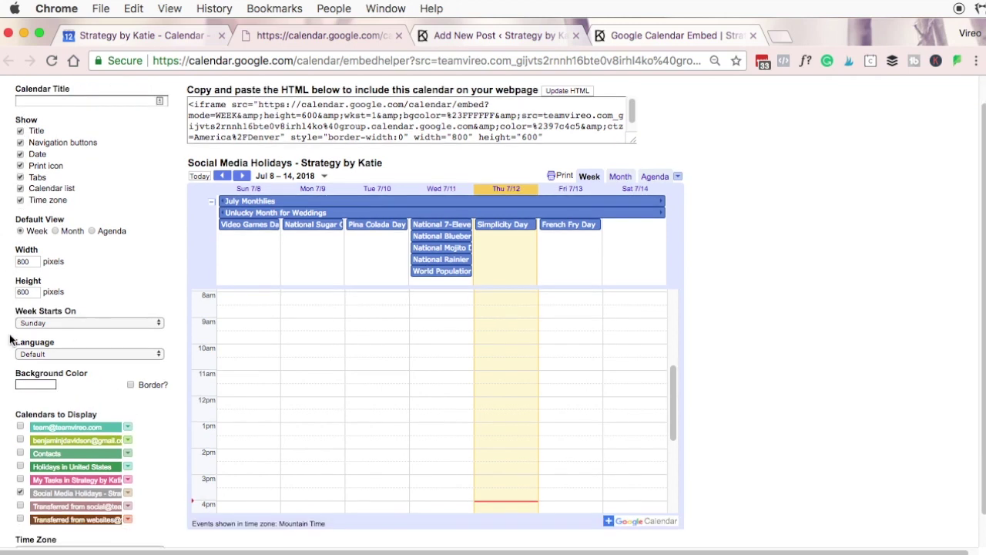
scroll(662, 262, up, 5)
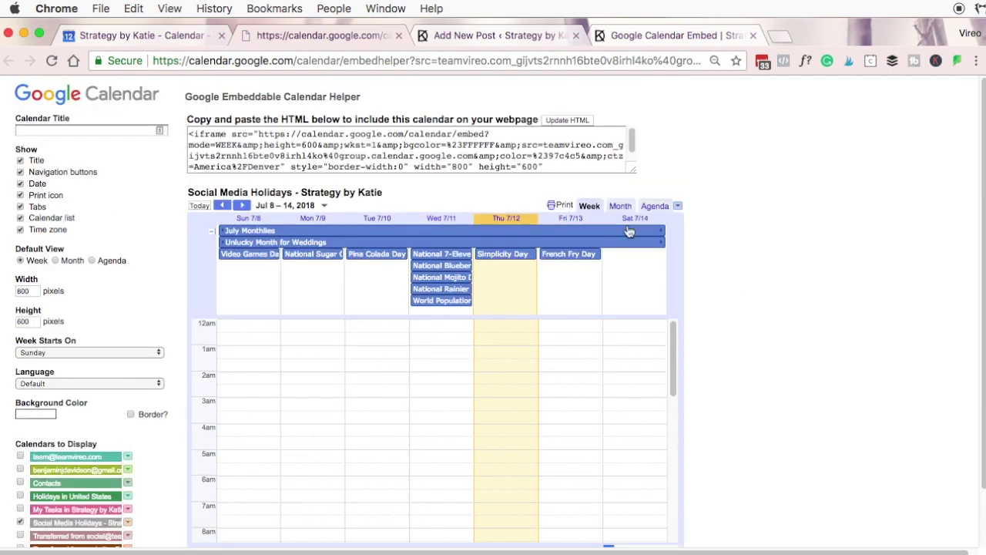
click(556, 165)
key(super+a)
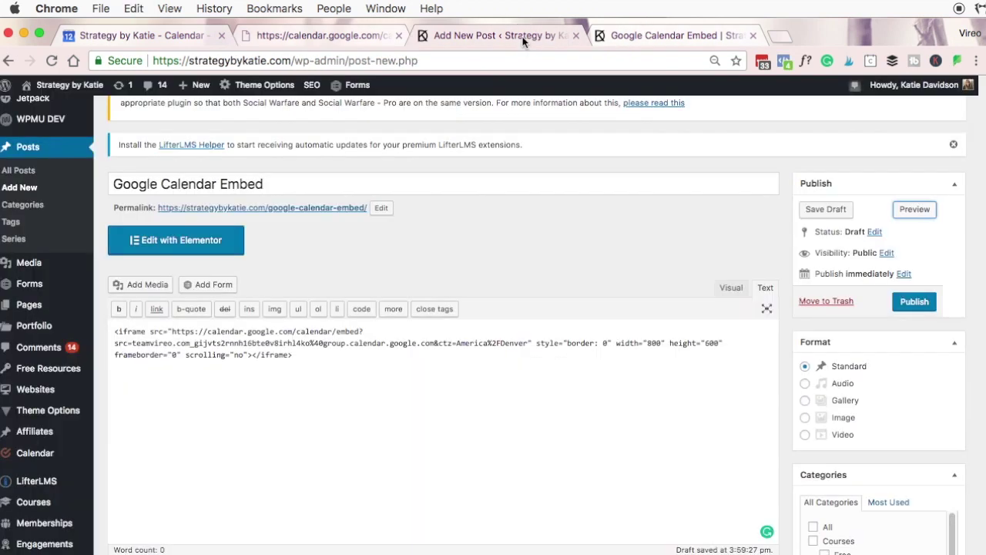
Step: Replace the post's old iframe with the week-view embed code and preview the post
click(532, 37)
key(super+a)
key(super+v)
click(915, 209)
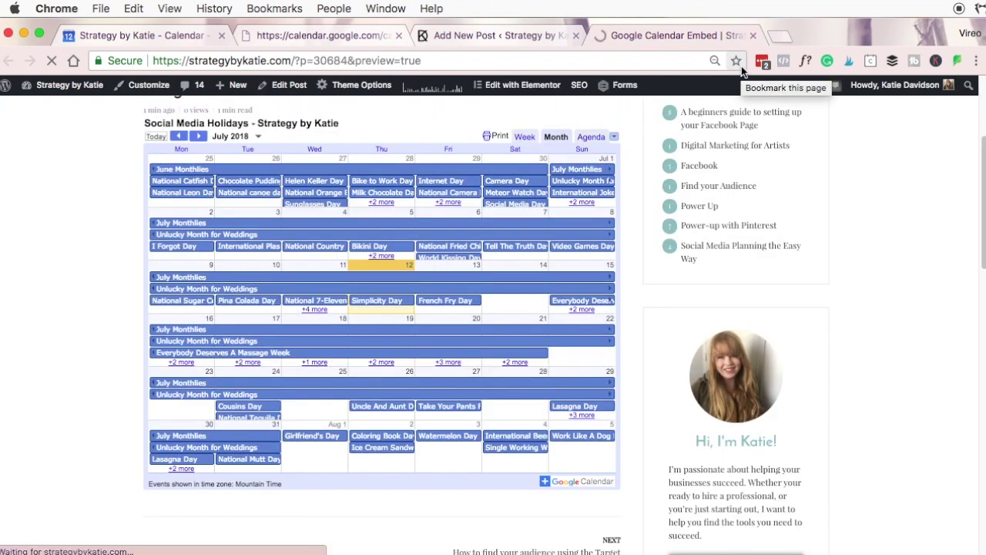
scroll(610, 299, down, 5)
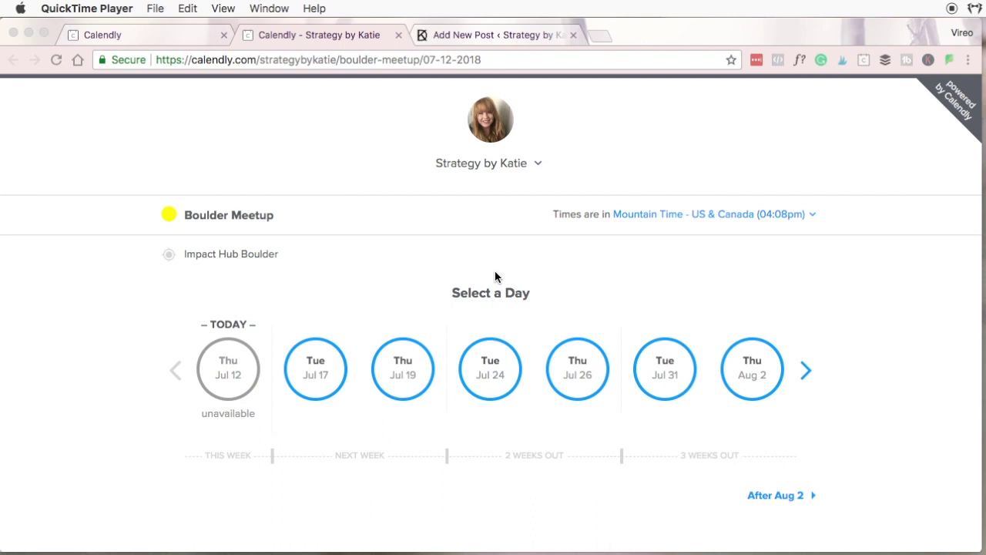
Step: Show Tuesday, July 17 time slots on the Boulder Meetup page and scroll through them
click(328, 367)
click(327, 367)
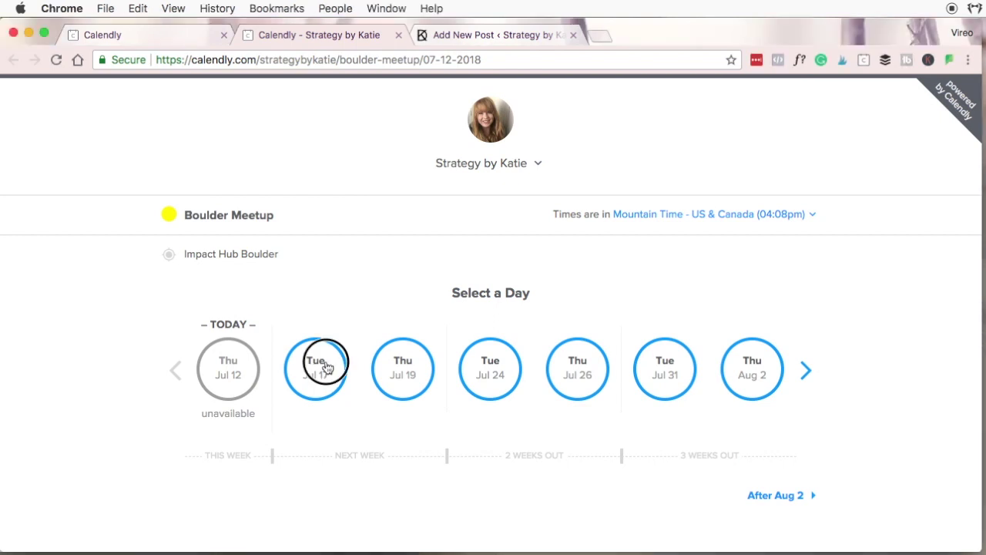
scroll(277, 302, down, 1)
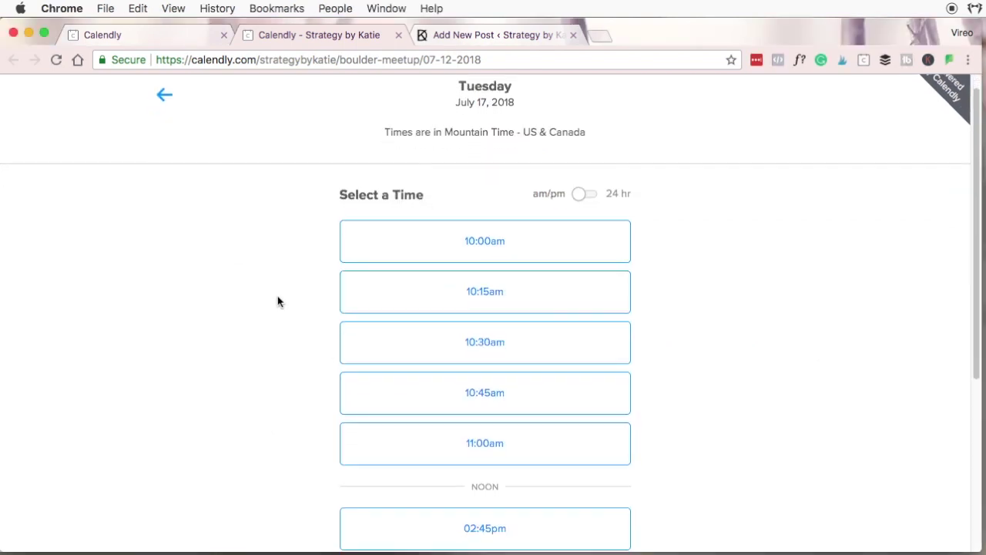
scroll(282, 244, down, 5)
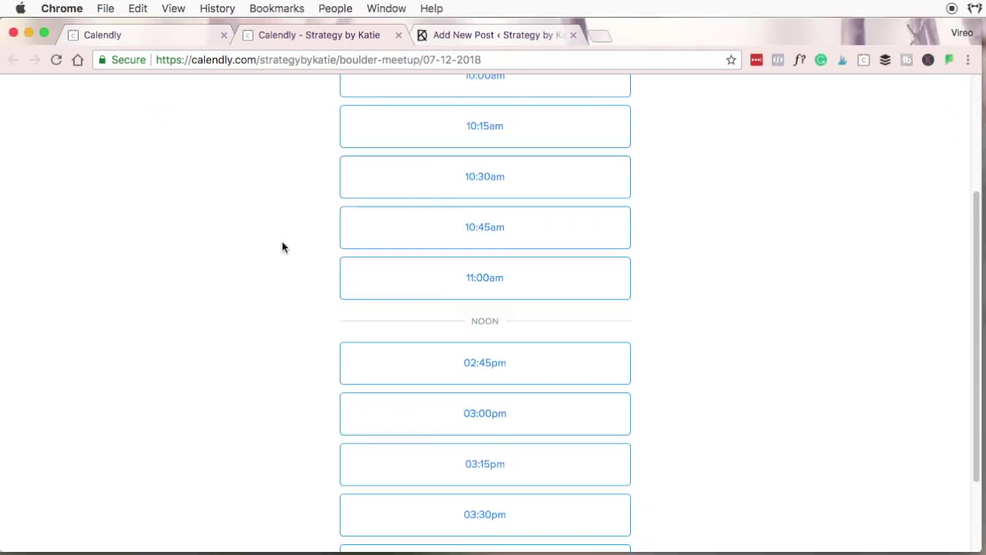
scroll(281, 244, up, 3)
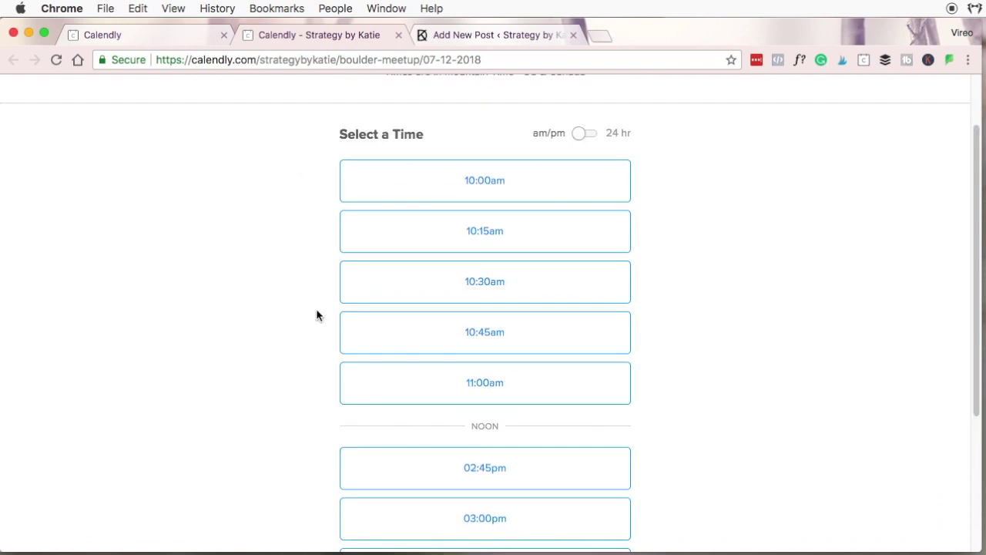
scroll(320, 410, down, 6)
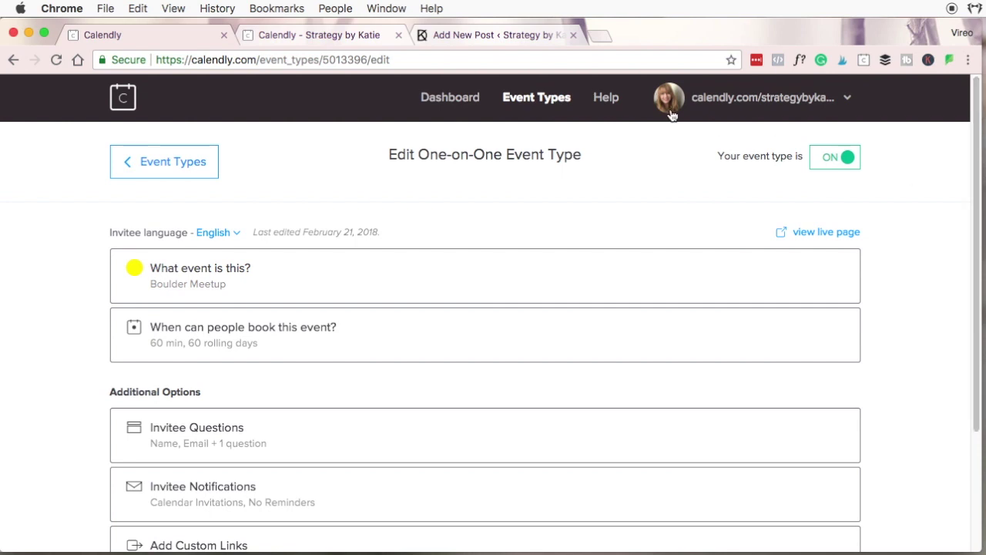
Step: Open the Boulder Meetup event's website embed options from the share menu
click(719, 104)
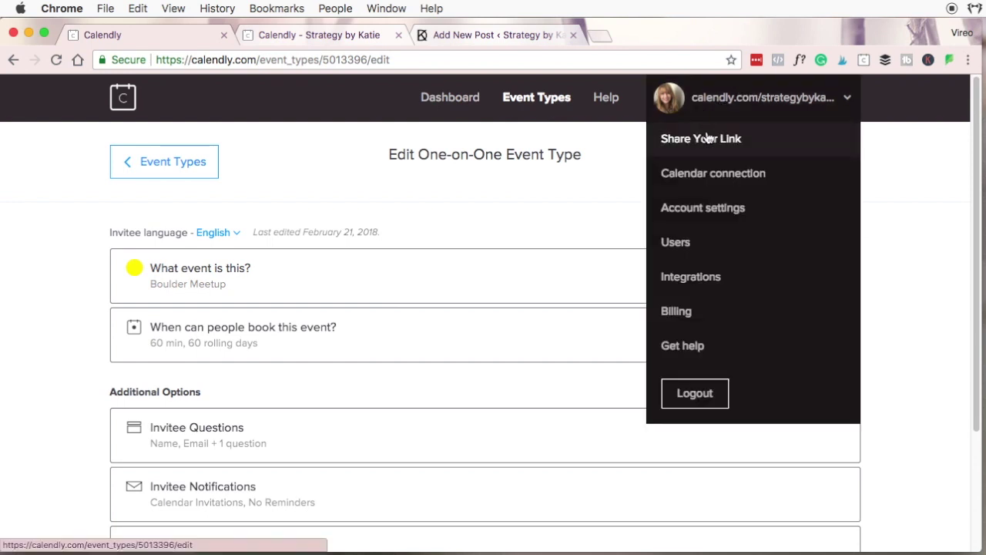
click(707, 138)
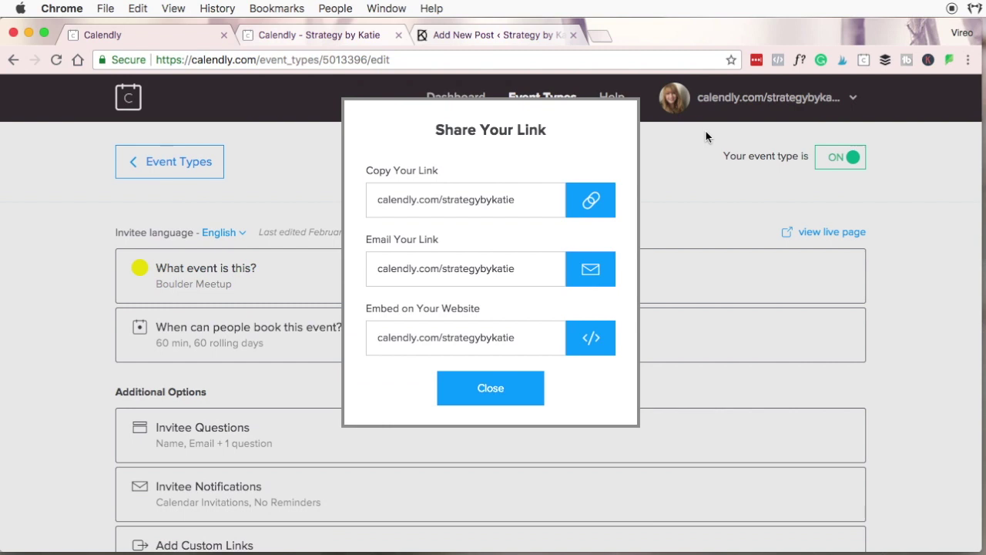
click(591, 339)
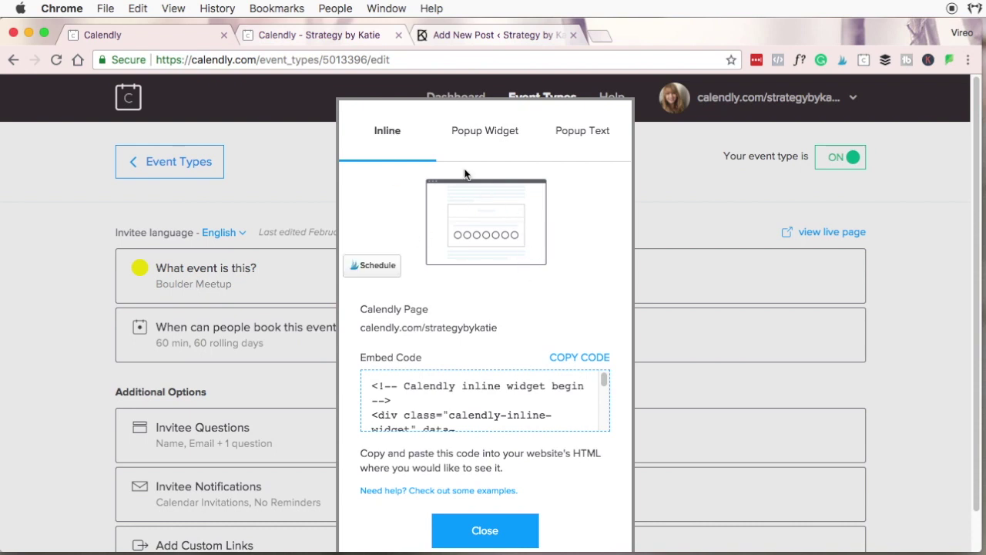
Step: Compare the Popup Widget and Popup Text options, then copy the Inline embed code
click(484, 132)
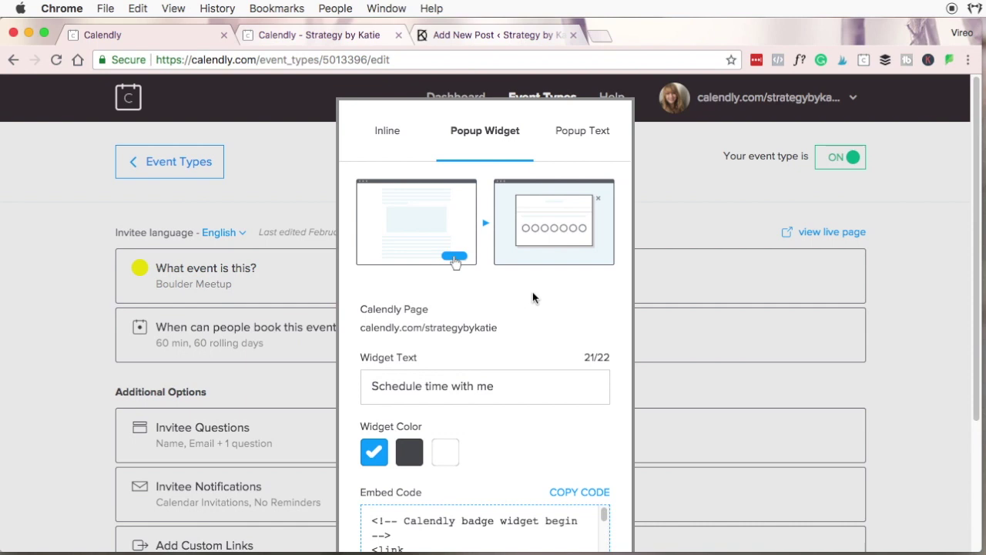
click(580, 131)
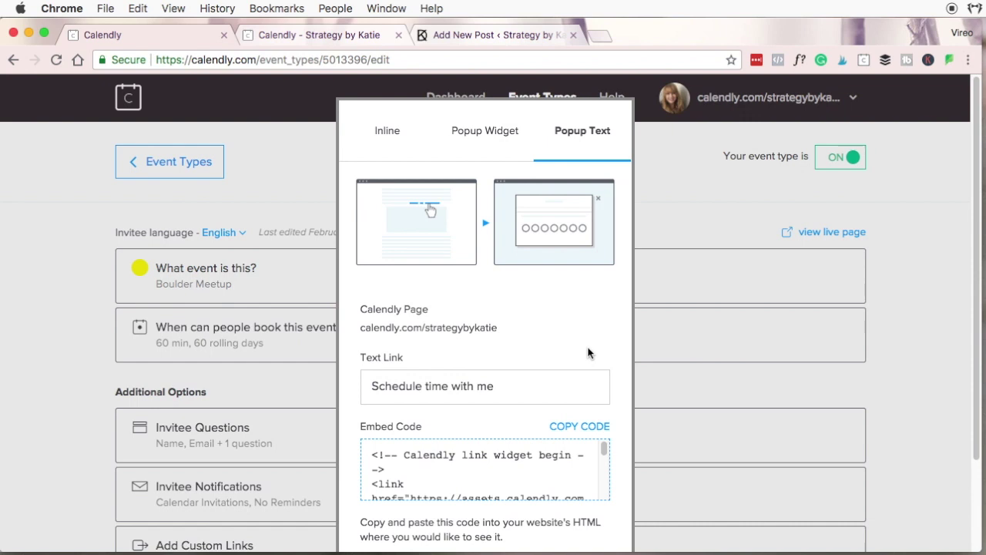
click(389, 132)
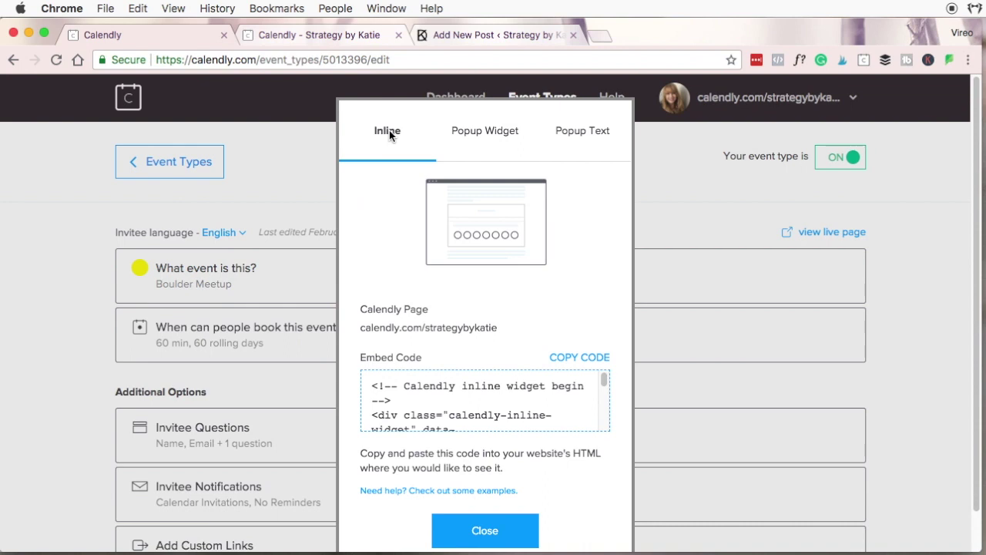
click(598, 359)
Step: Paste the Calendly inline embed code into the Calendly Embed post's Text view and preview it
click(510, 33)
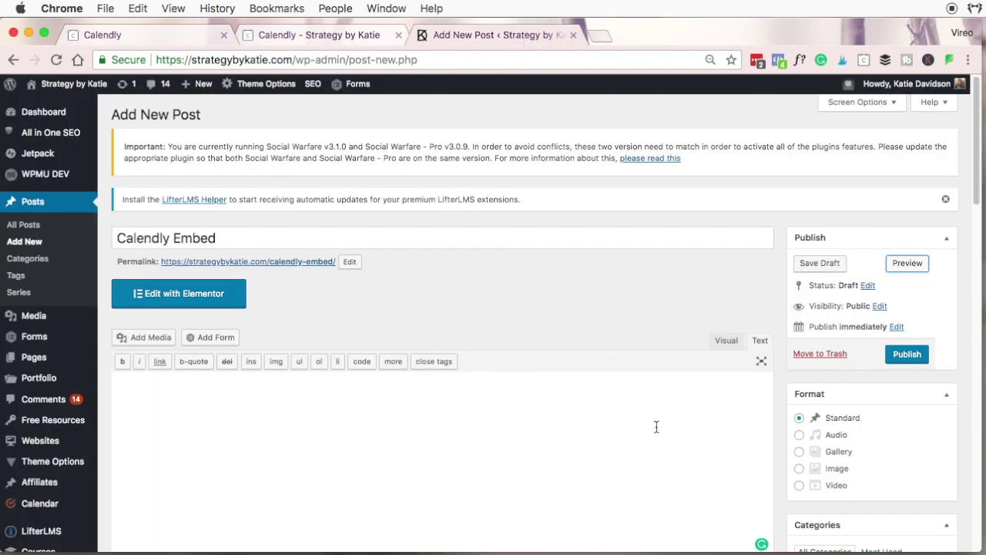
click(721, 340)
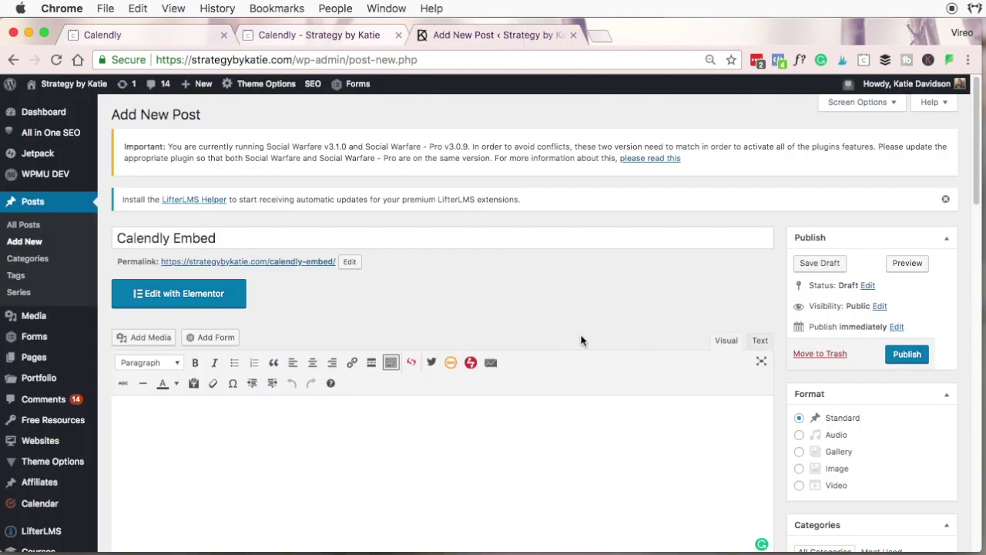
click(761, 342)
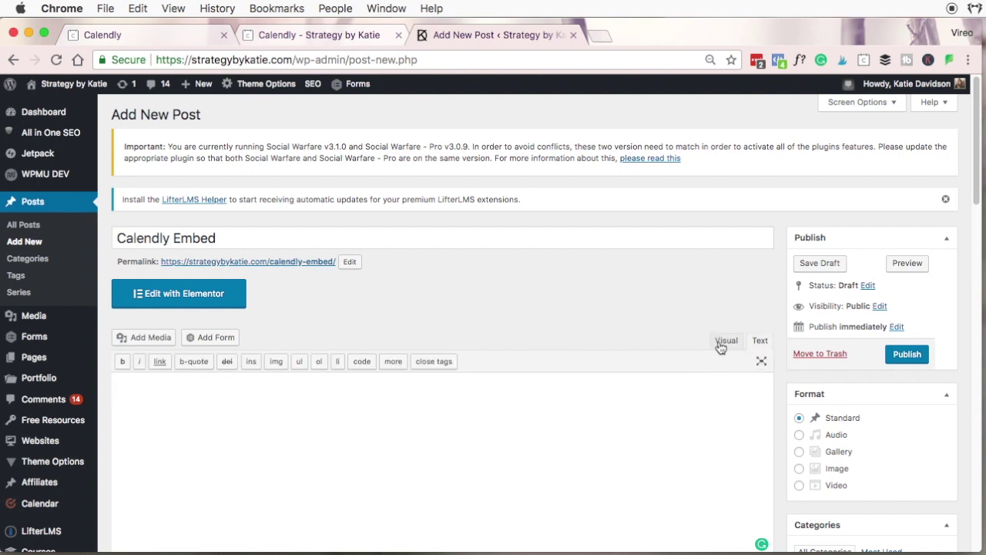
click(454, 402)
text(<!-- Calendly inline widget begin --> <div class="calendly-inline-widget" data-url="https://calendly.com/strategybykatie" style="min-width:320px;height:580px;"></div> <script type="text/javascript" src="https://assets.calendly.com/assets/external/widget.js"></script> <!-- Calendly inline widget end -->)
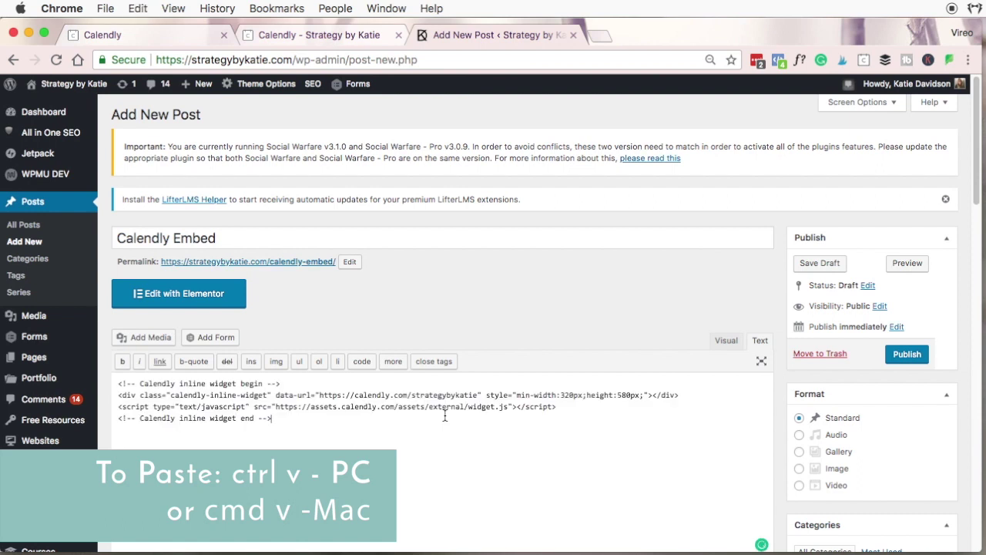
click(918, 265)
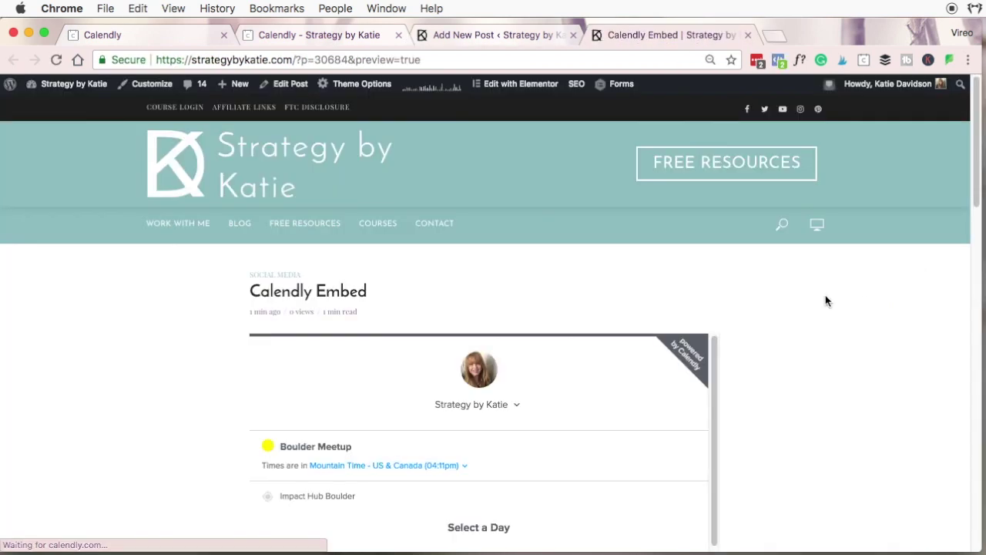
Step: In the preview, pick Tuesday July 17 at 10:00am and confirm the slot
scroll(833, 319, down, 5)
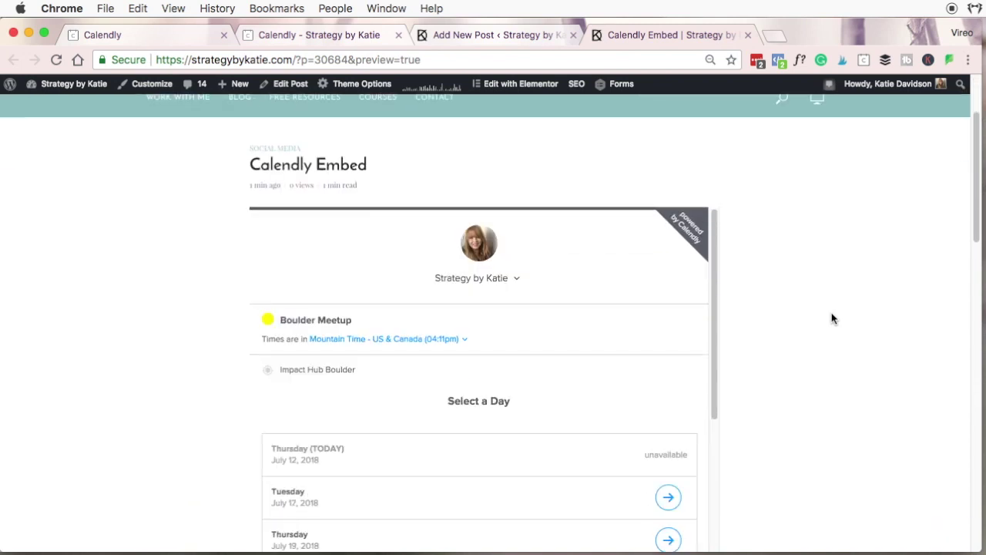
scroll(597, 299, down, 2)
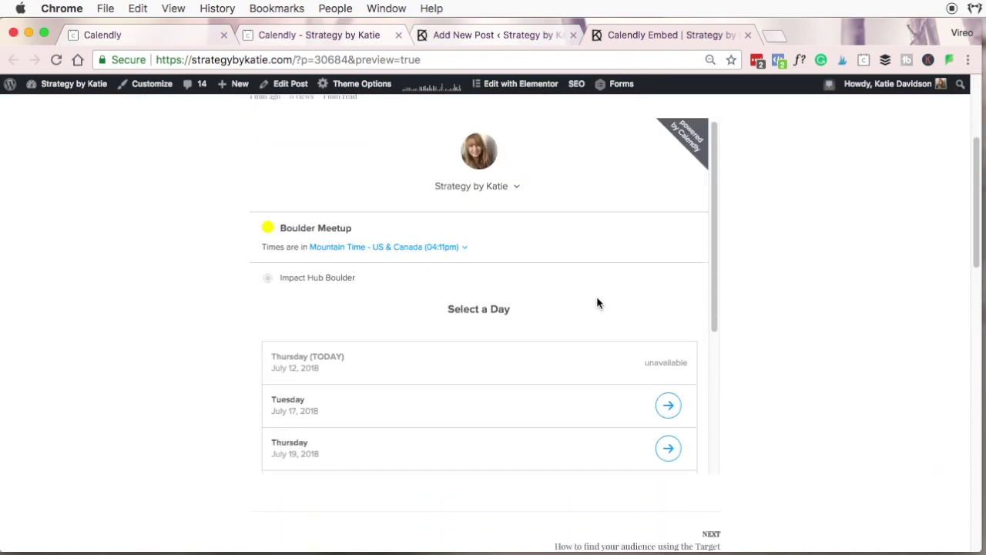
scroll(597, 299, down, 3)
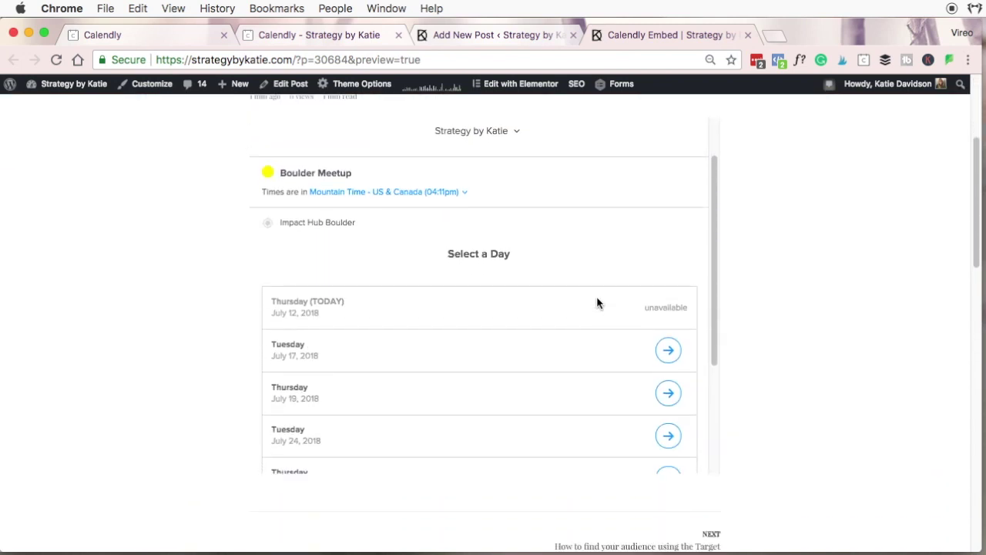
scroll(597, 305, down, 3)
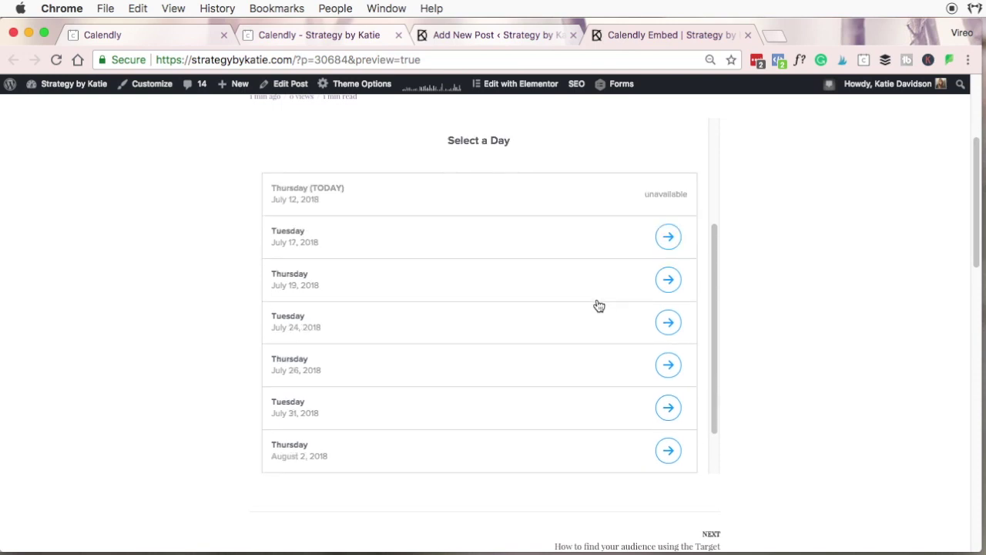
click(671, 230)
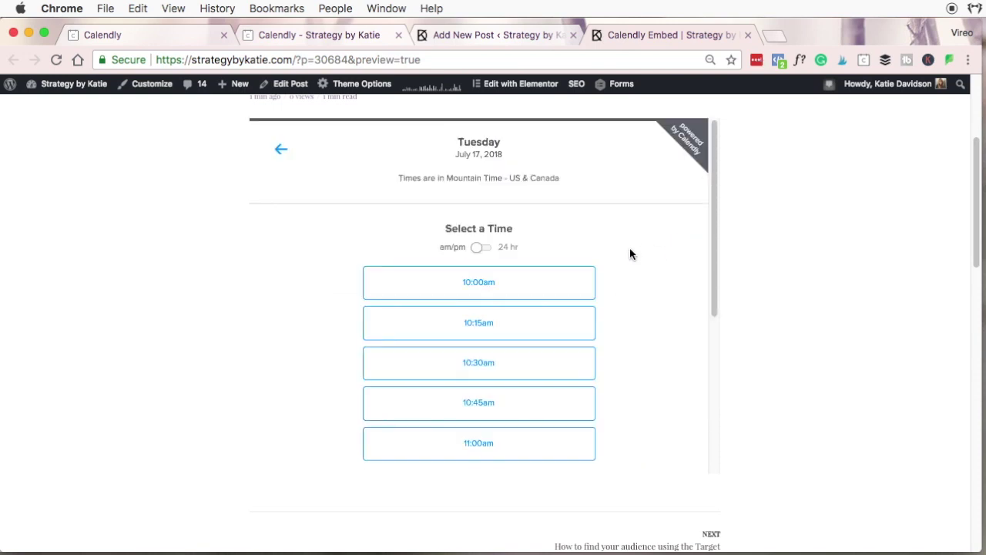
click(540, 295)
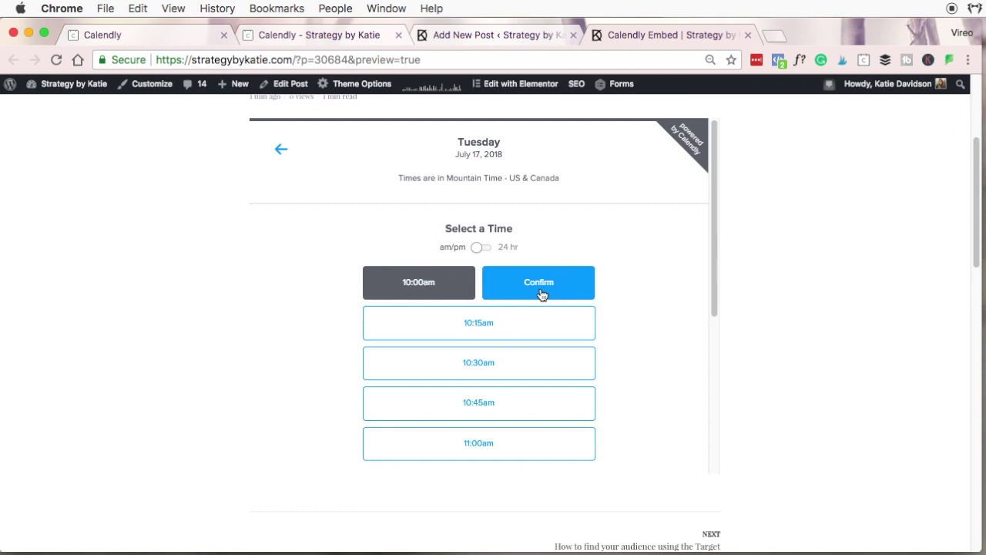
click(549, 280)
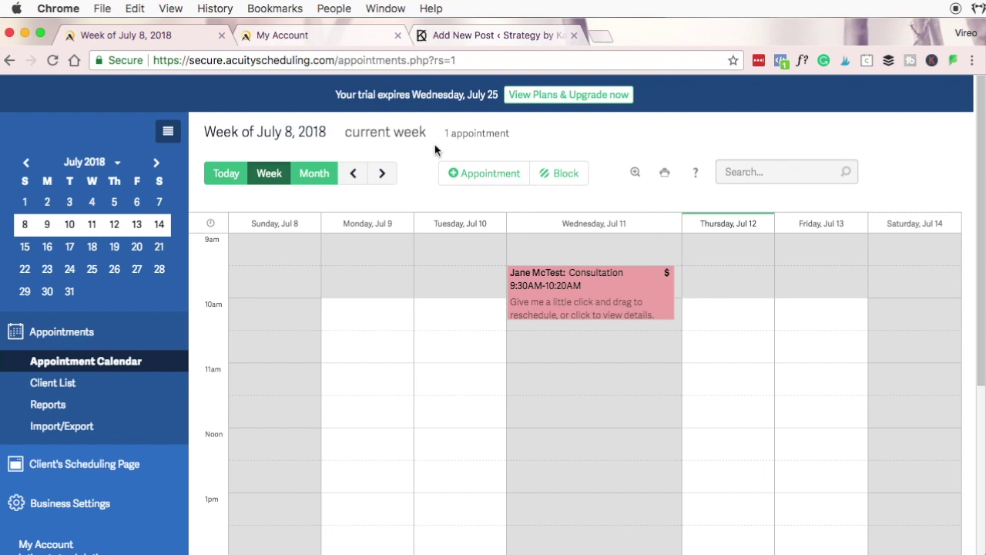
click(284, 36)
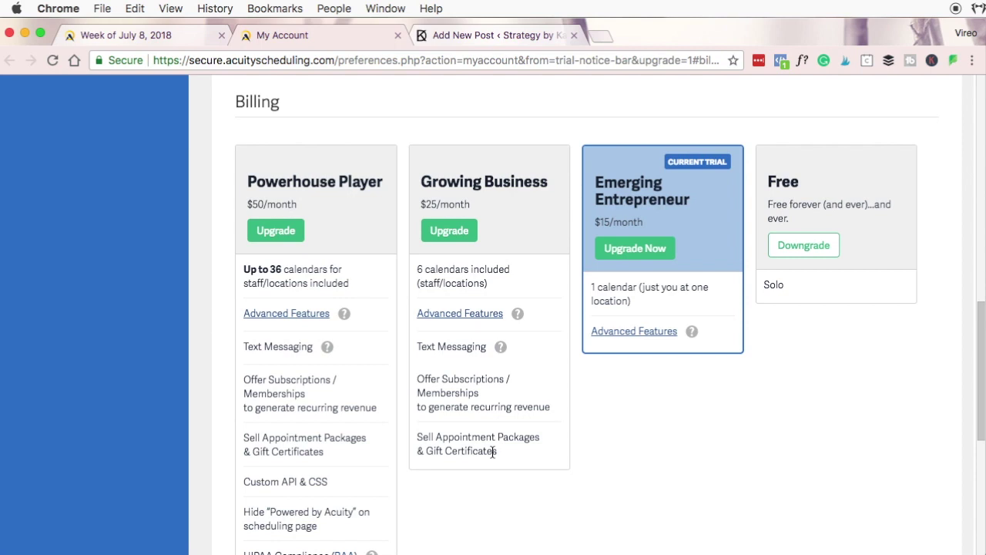
key(ctrl+shift+Tab)
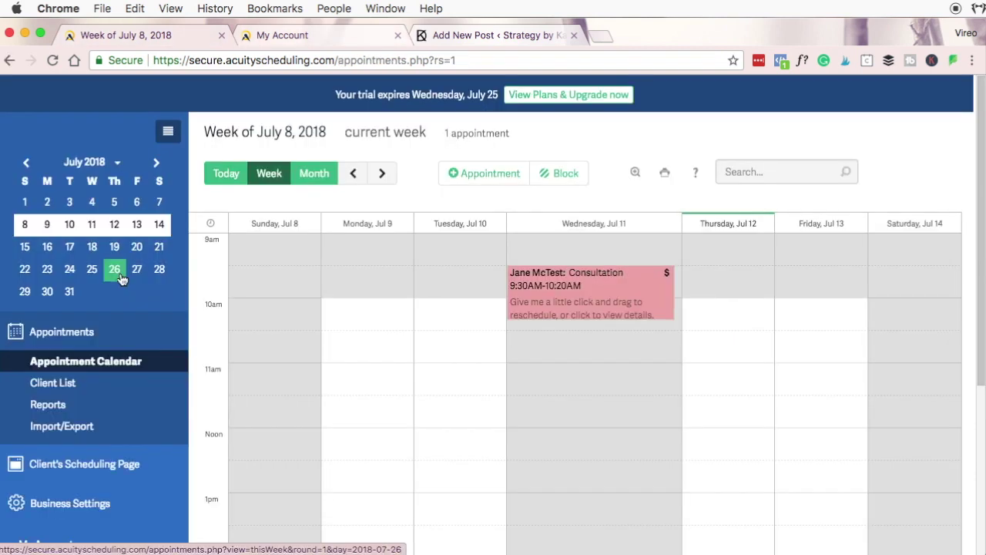
Step: Open Client's Scheduling Page and scroll to the General Scheduling Page's Embed Scheduler code
click(117, 466)
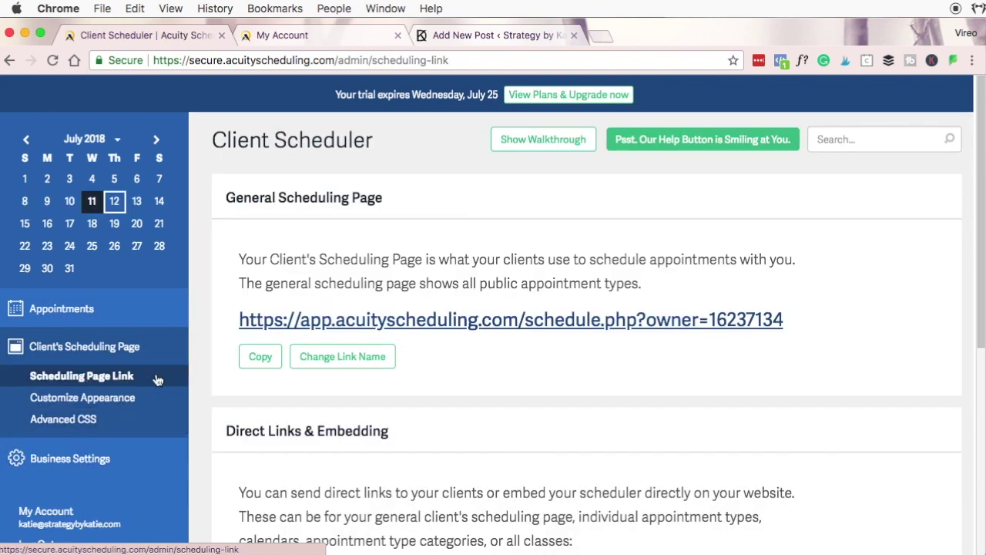
scroll(215, 385, down, 1)
scroll(214, 385, down, 5)
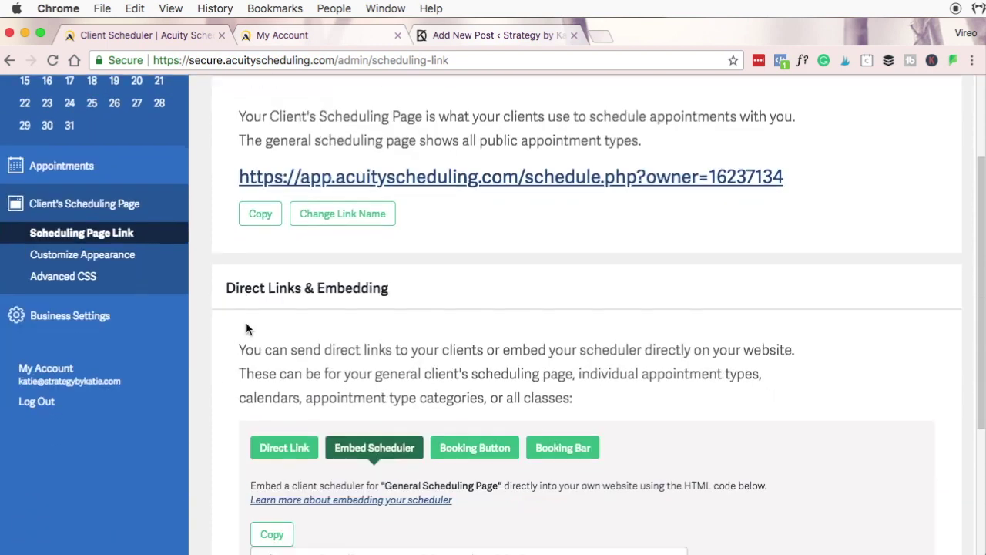
scroll(384, 209, down, 1)
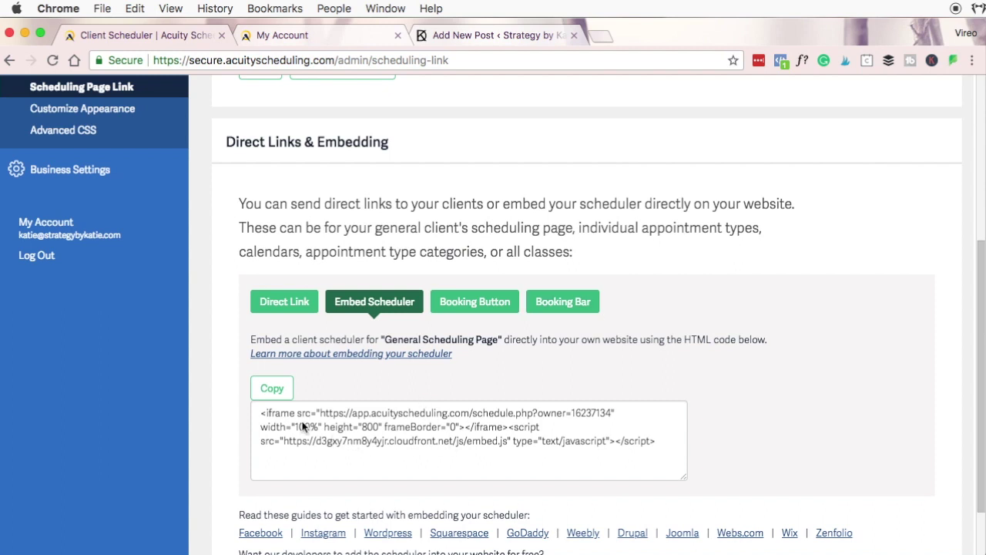
Step: Copy the Acuity iframe code and paste it into the Acuity Embed post's Text view
click(274, 389)
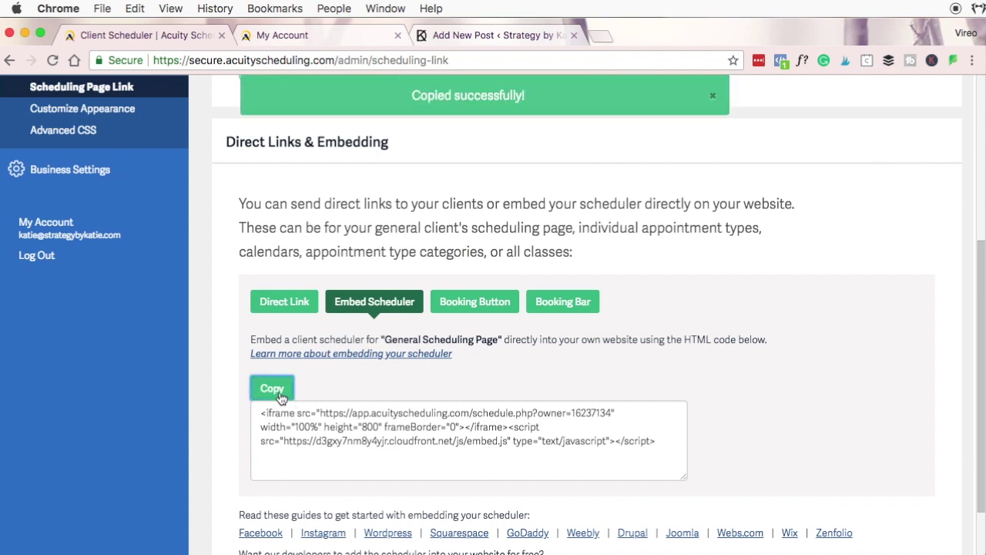
click(467, 34)
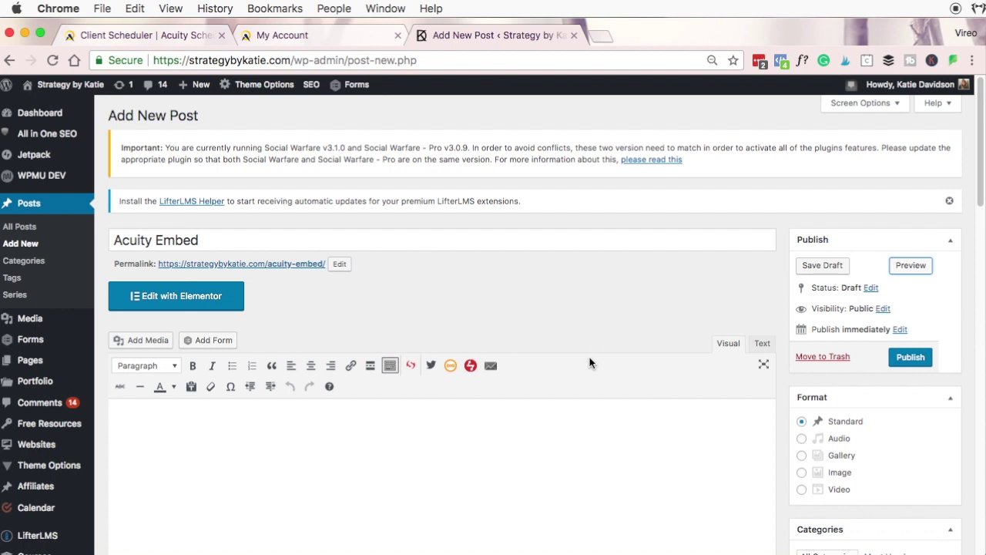
click(762, 346)
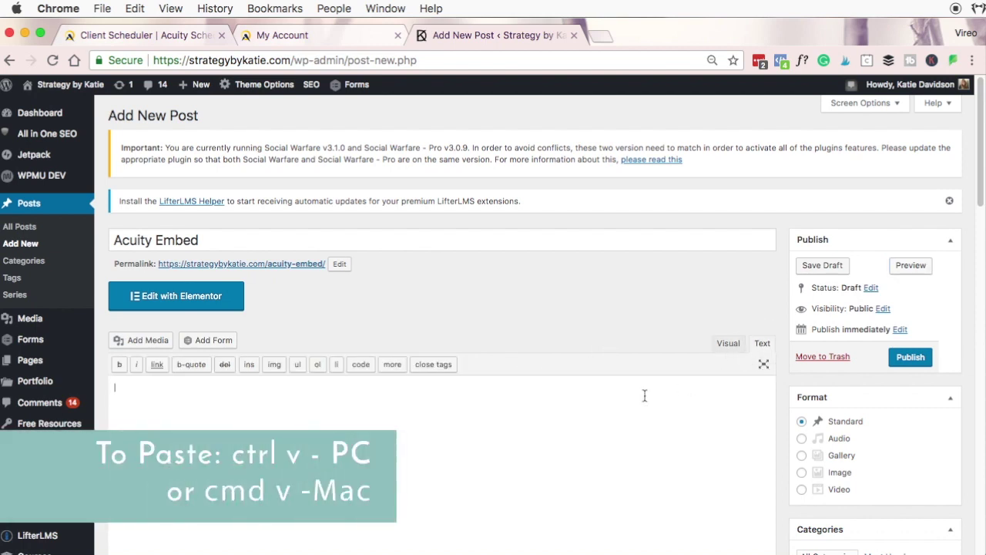
key(super+v)
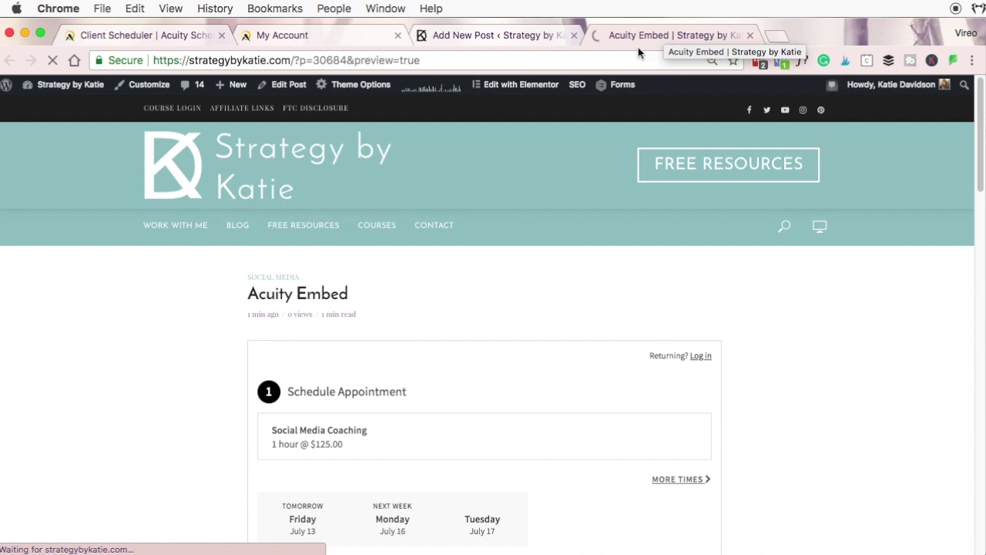
Step: In the Acuity scheduler, choose the Monday July 16 1:00pm Social Media Coaching slot and continue
scroll(495, 247, down, 3)
scroll(495, 246, down, 5)
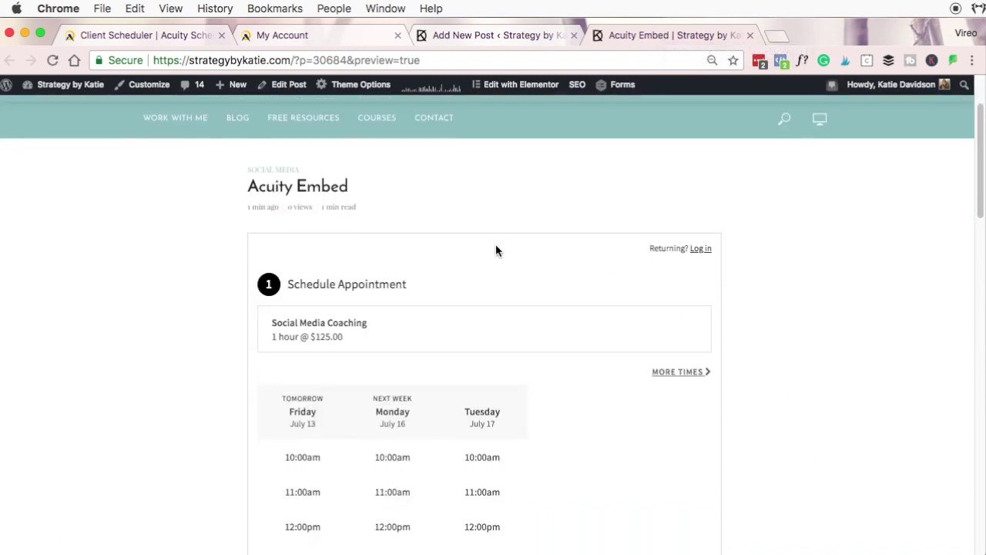
scroll(566, 259, down, 1)
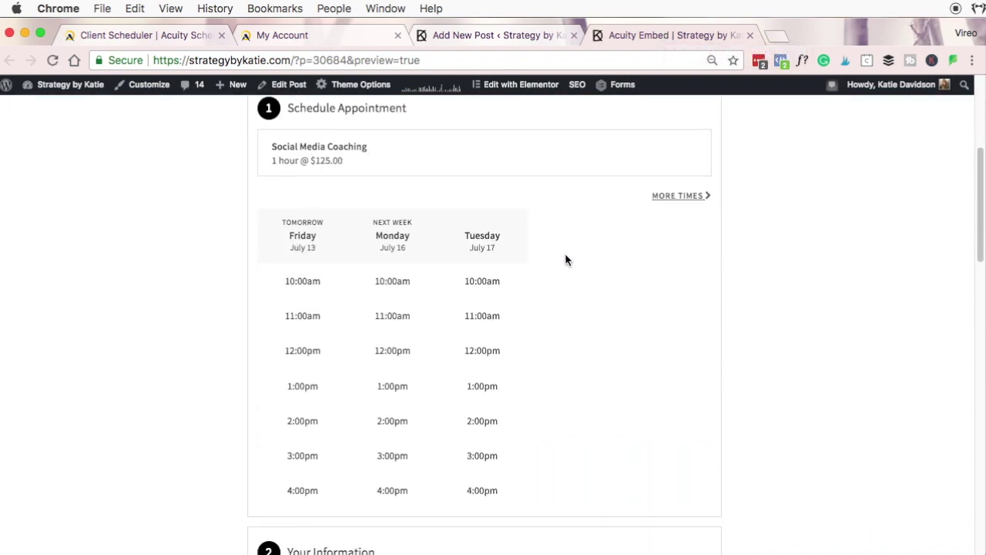
click(395, 389)
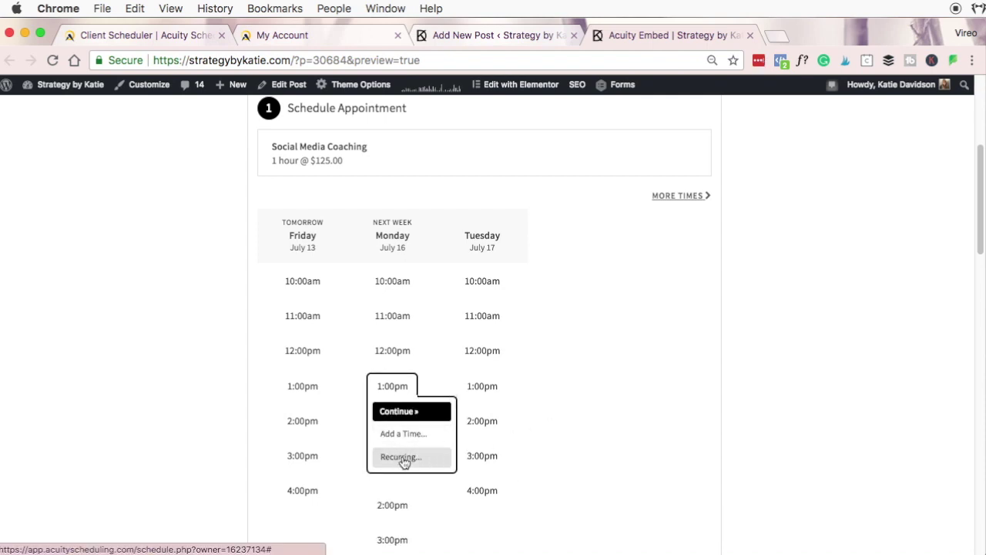
click(400, 410)
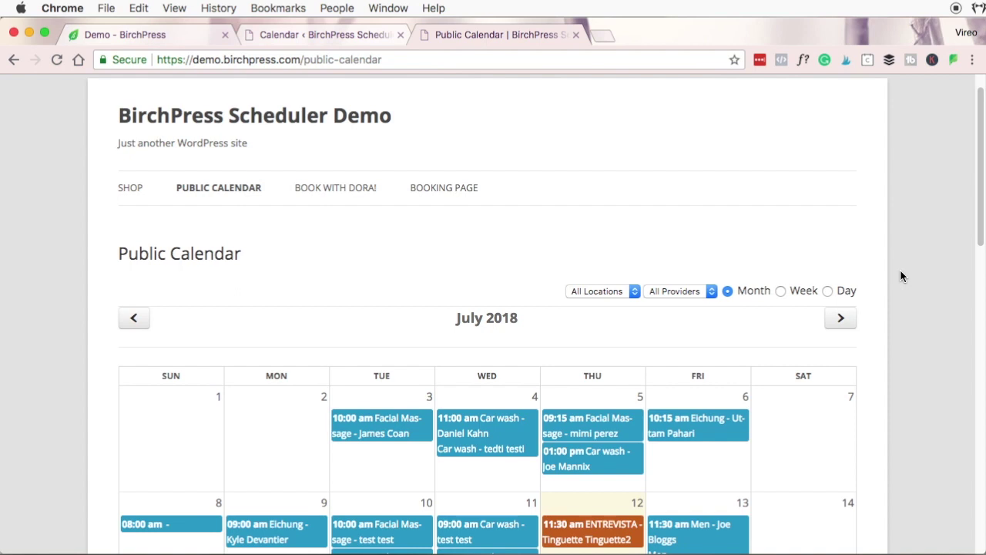
Step: Review BirchPress's pricing tiers ($99, $199, $249) on the scheduler page
scroll(901, 276, down, 5)
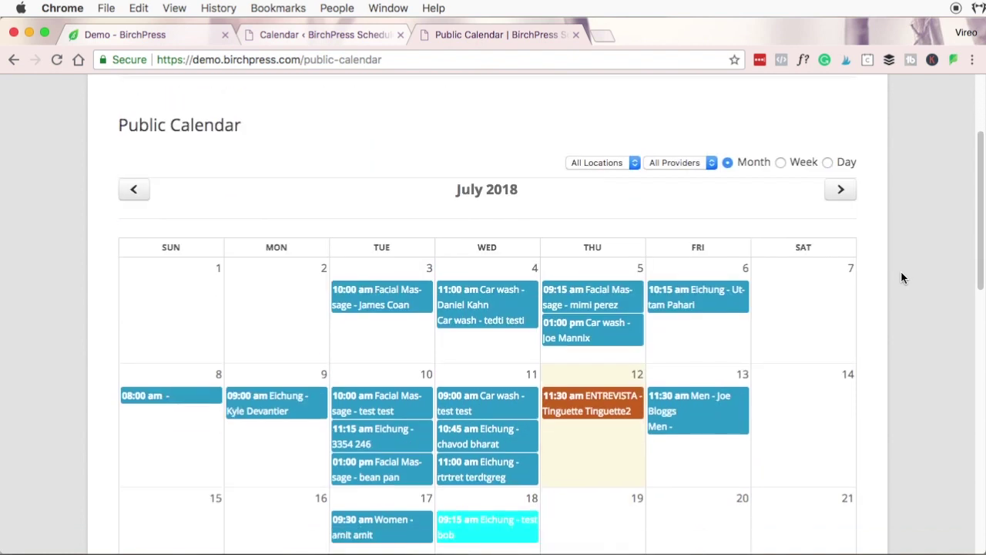
scroll(903, 278, down, 1)
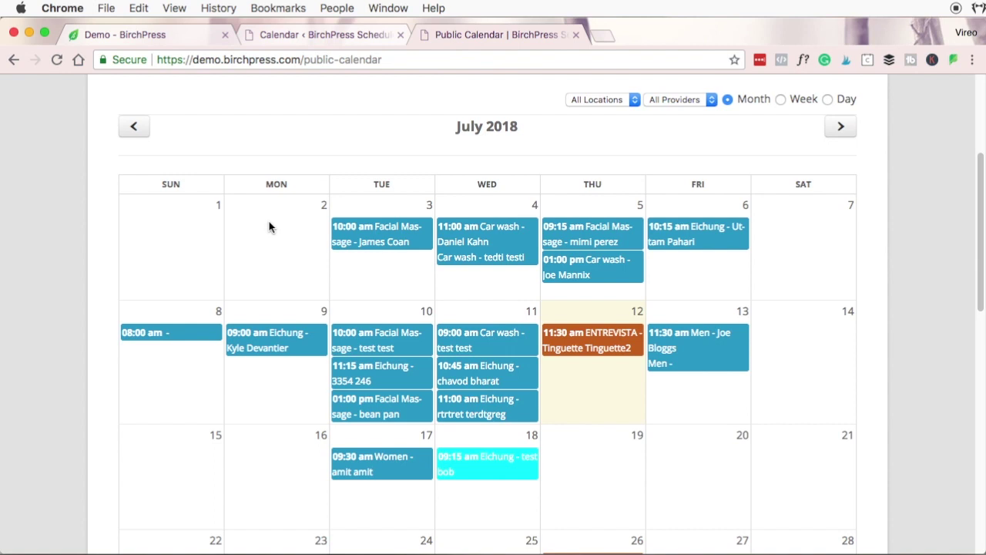
scroll(269, 226, up, 5)
Step: View the demo Booking Page's contact fields, calendar and notes, then return to the BirchPress demo
click(462, 221)
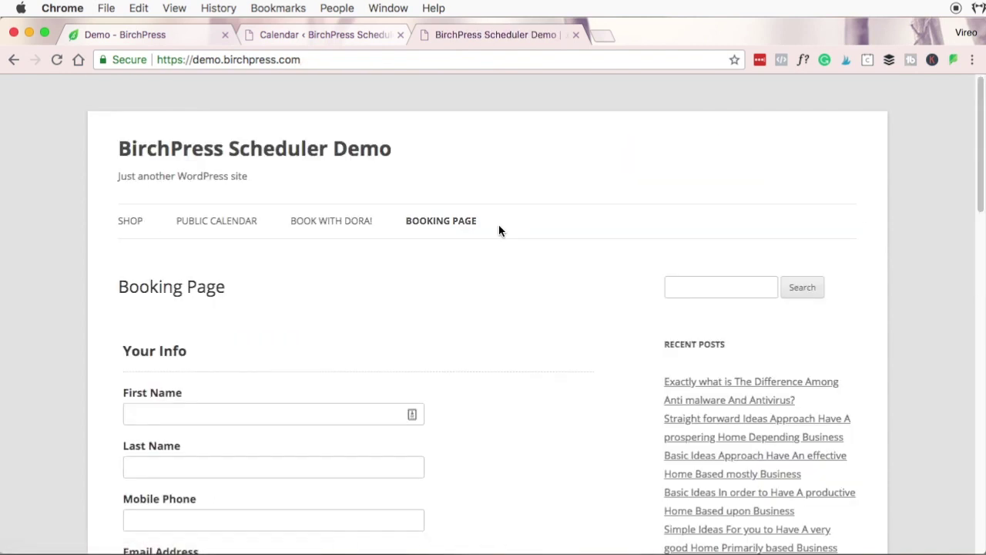
scroll(498, 224, down, 10)
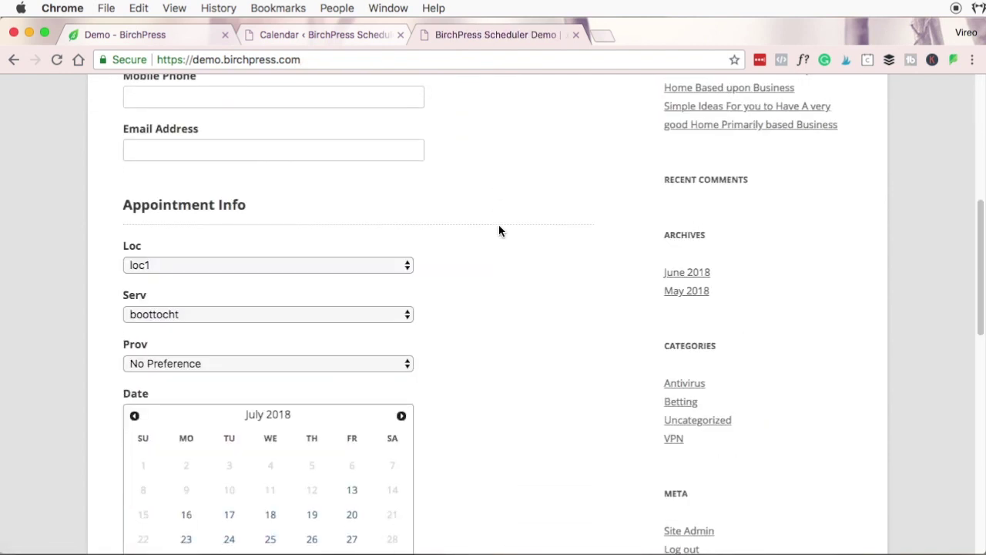
scroll(498, 226, down, 10)
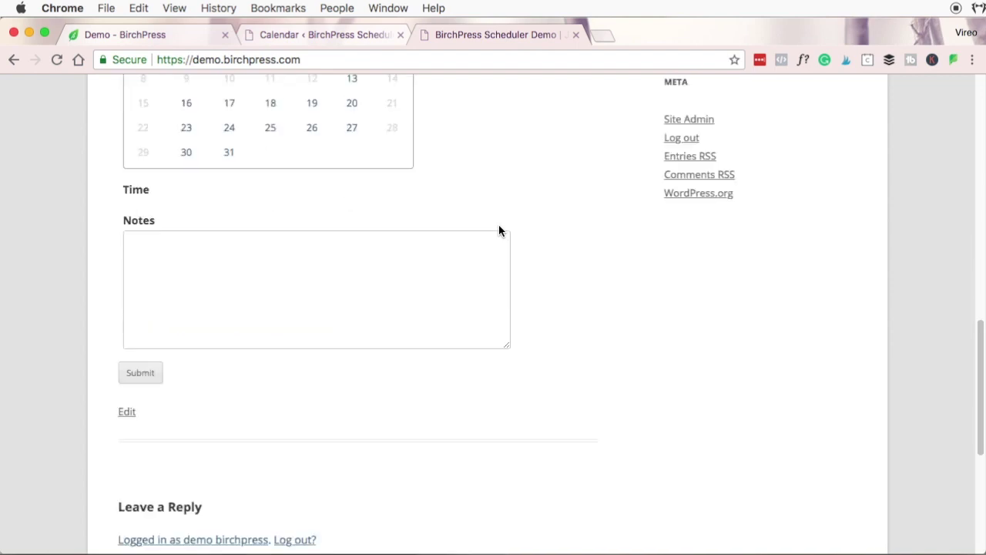
scroll(499, 231, up, 10)
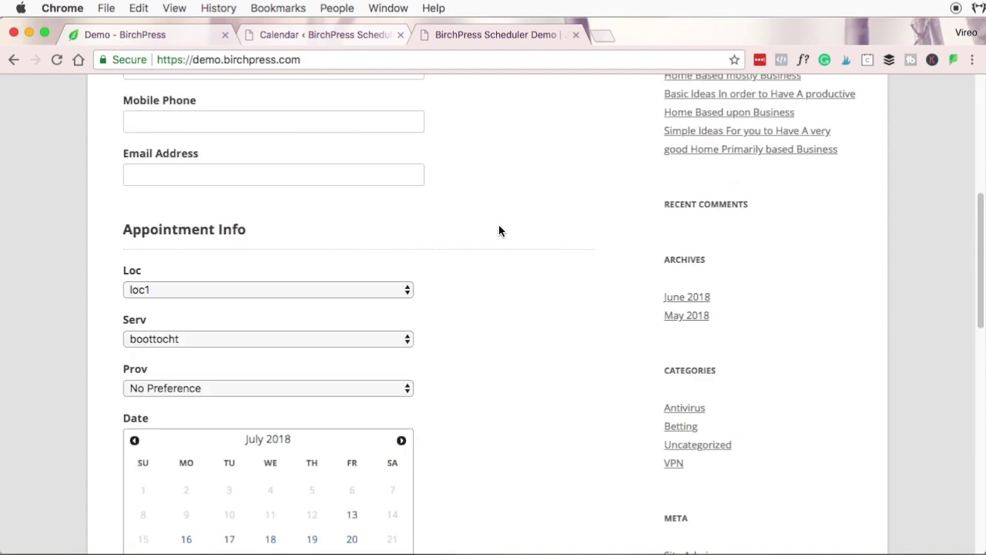
scroll(498, 230, down, 10)
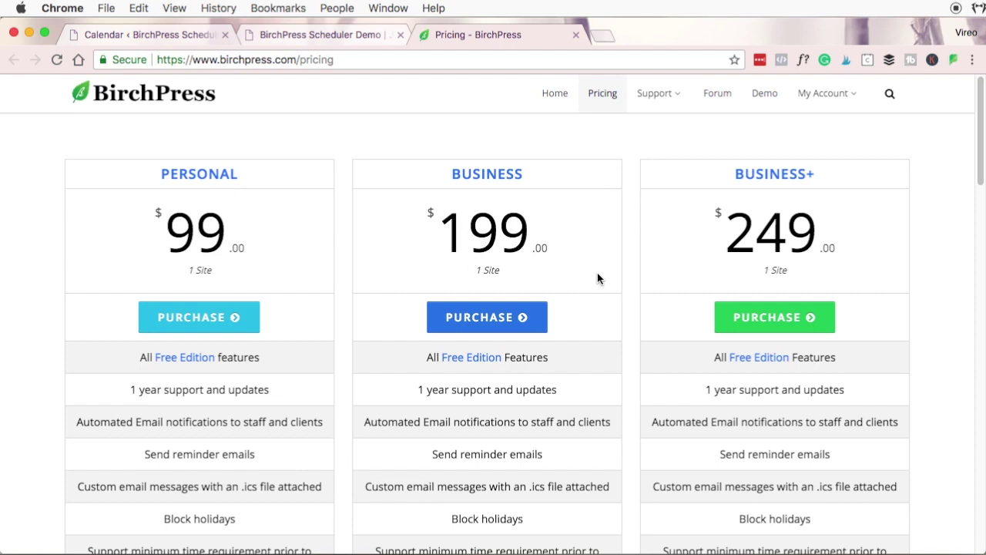
key(super+alt+Left)
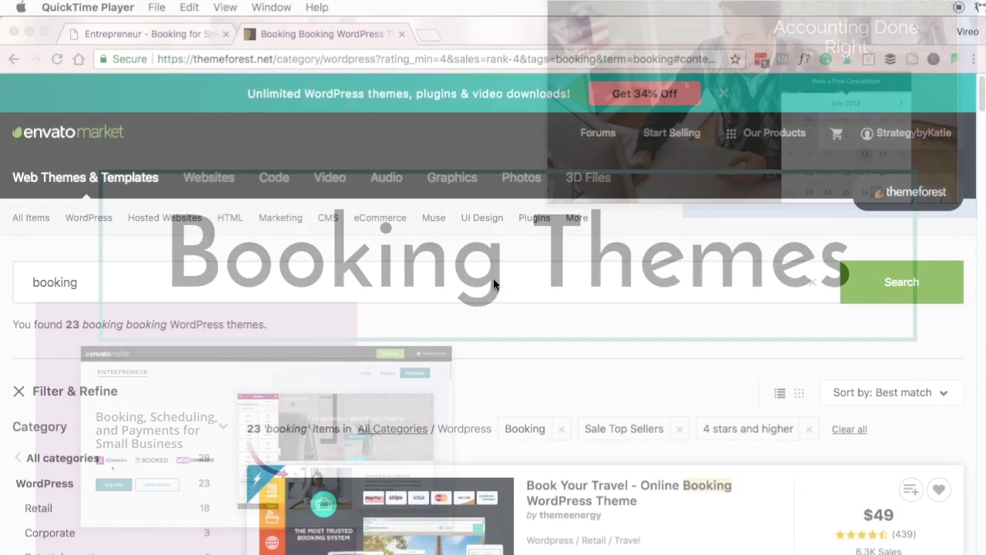
Step: Browse the filtered booking theme results, then go to the Entrepreneur theme's full-screen preview
scroll(493, 278, down, 3)
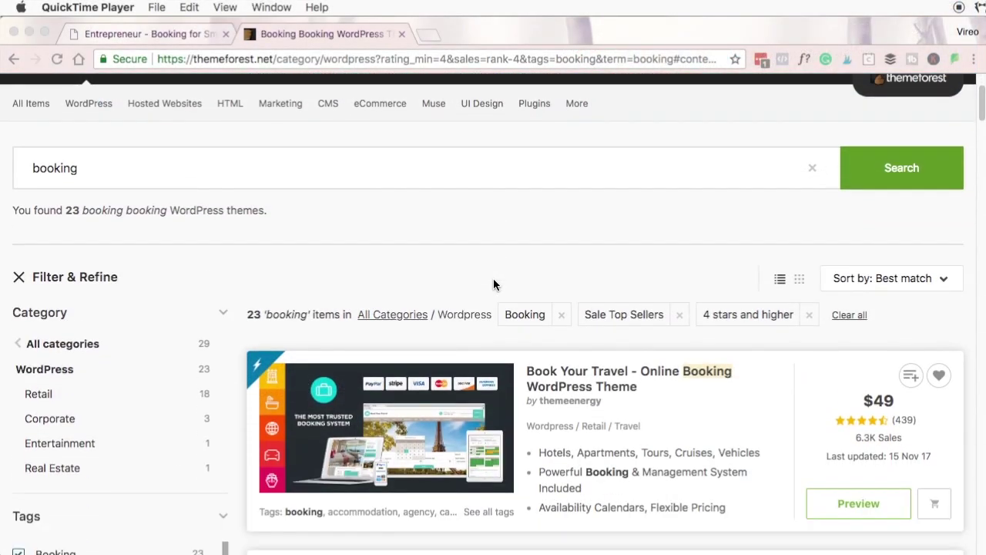
scroll(493, 283, down, 1)
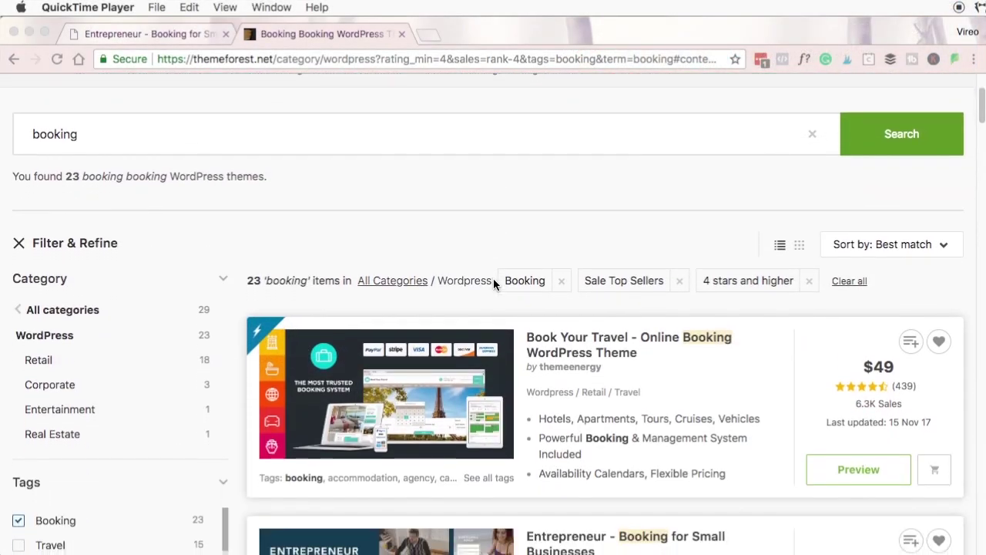
scroll(493, 284, down, 2)
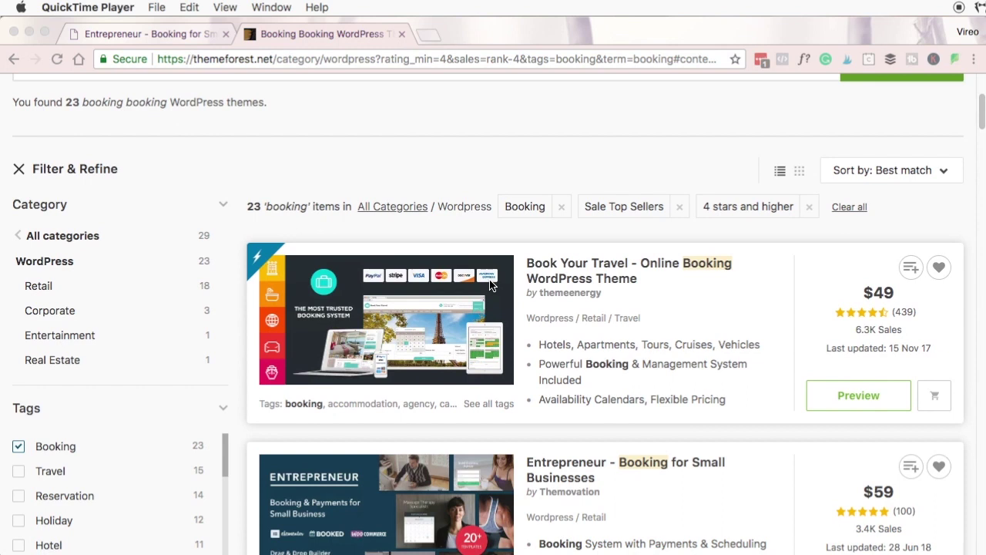
scroll(490, 285, up, 6)
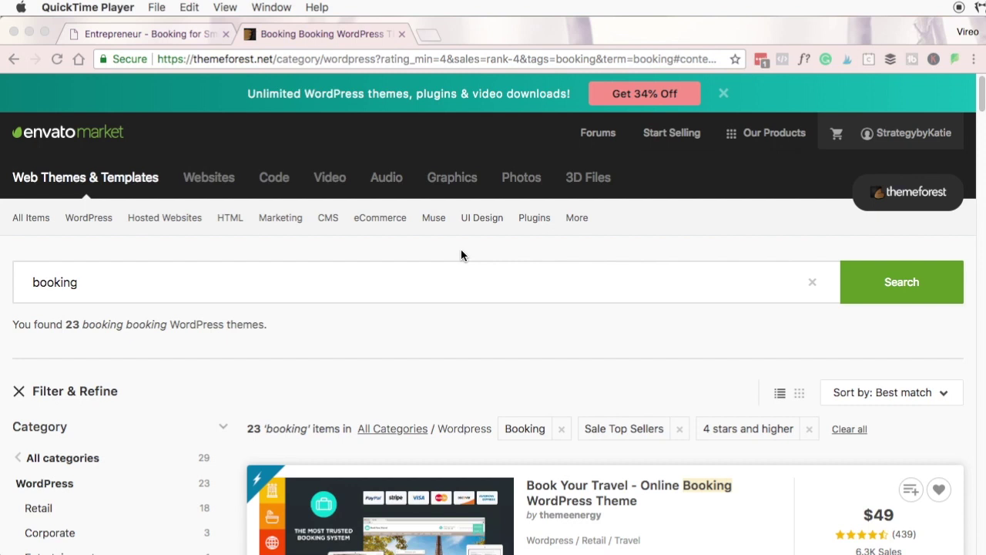
scroll(461, 255, down, 5)
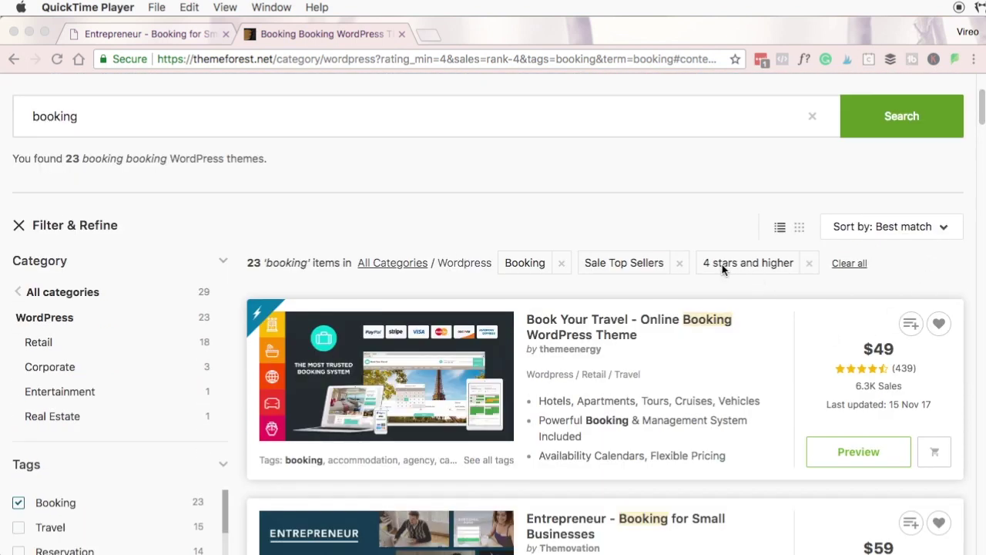
click(757, 267)
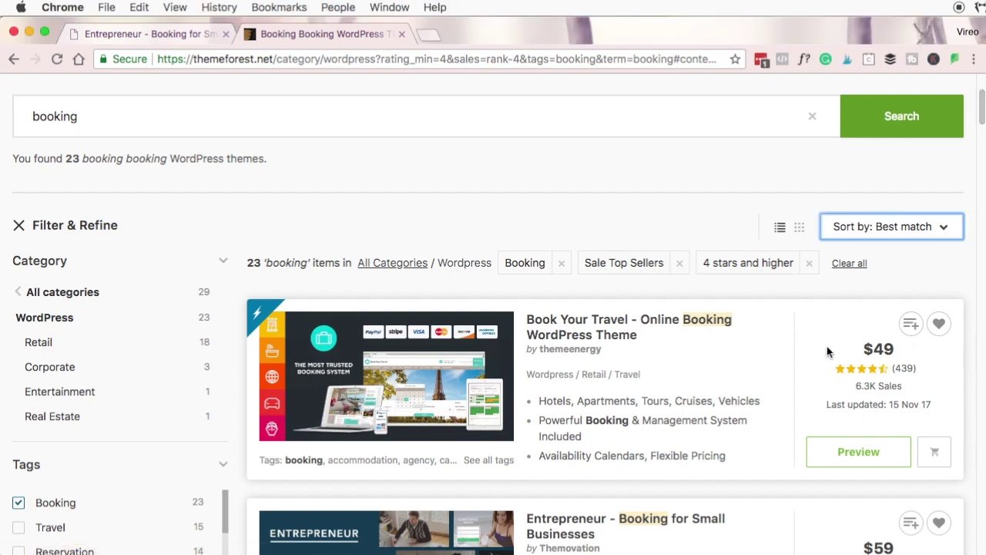
scroll(777, 341, down, 1)
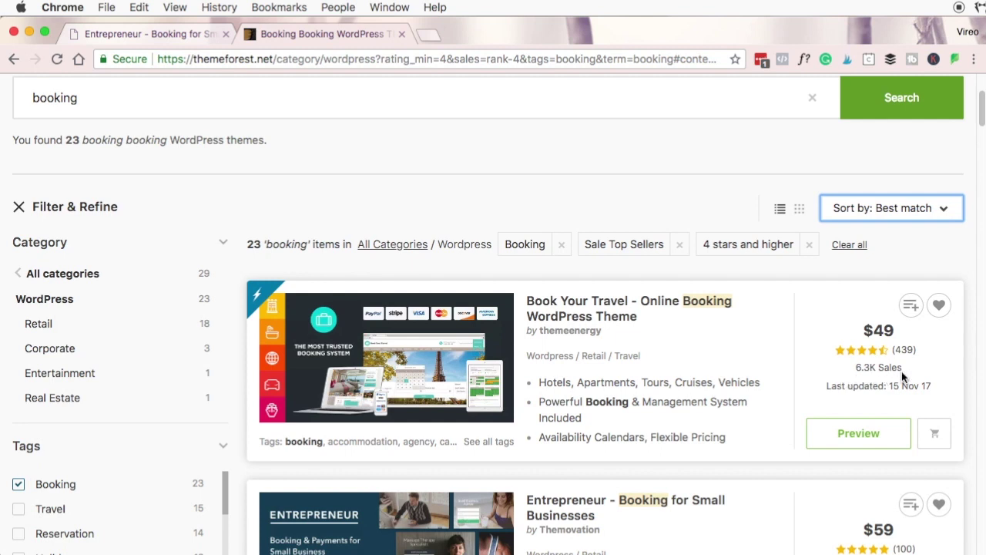
scroll(878, 369, down, 5)
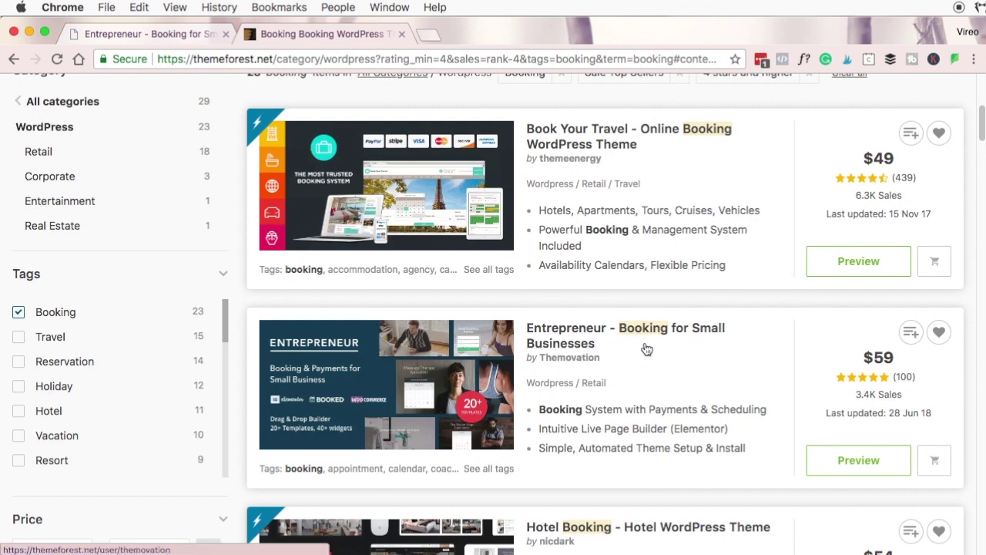
mouse_move(305, 353)
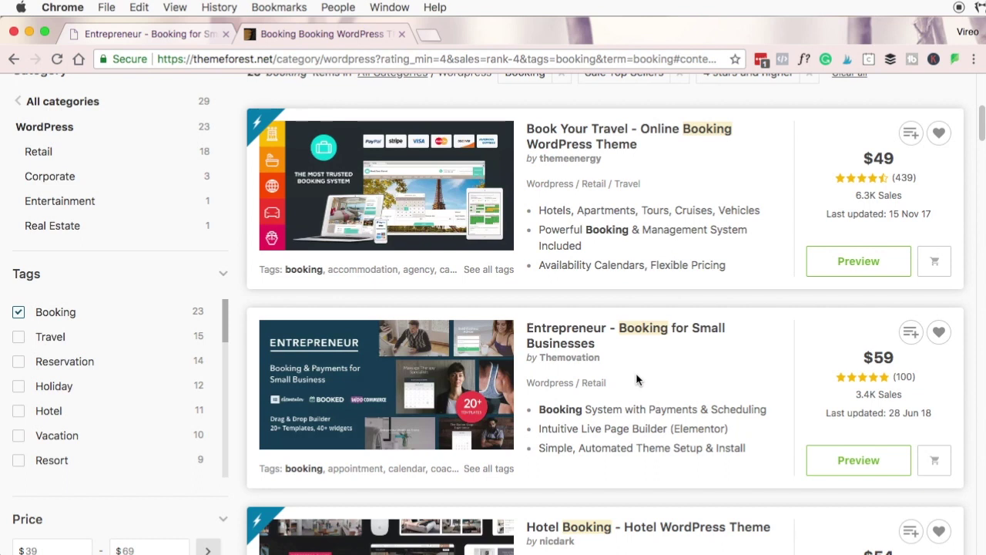
key(ctrl+shift+Tab)
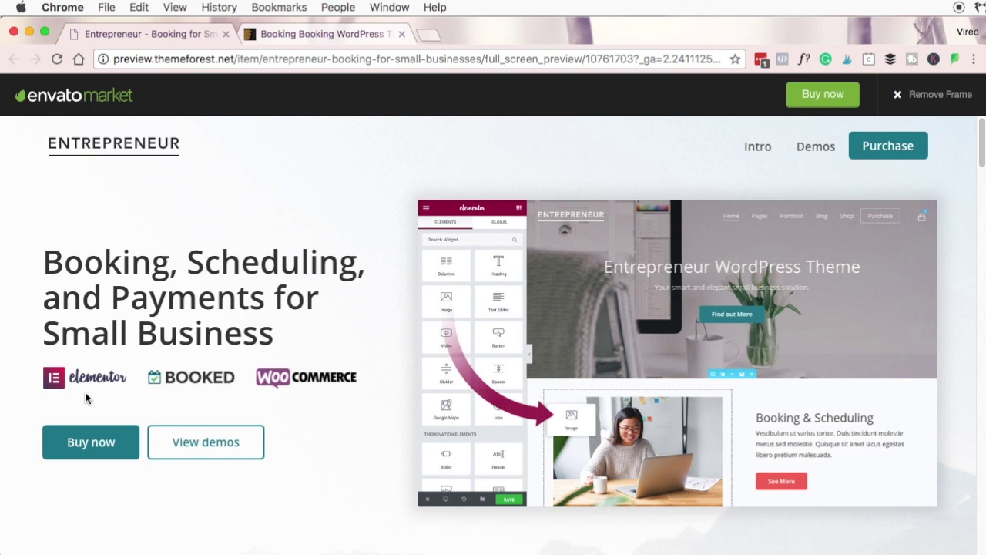
Step: Open the Entrepreneur theme's Consultant demo from the demo thumbnails in a new tab
scroll(288, 404, down, 5)
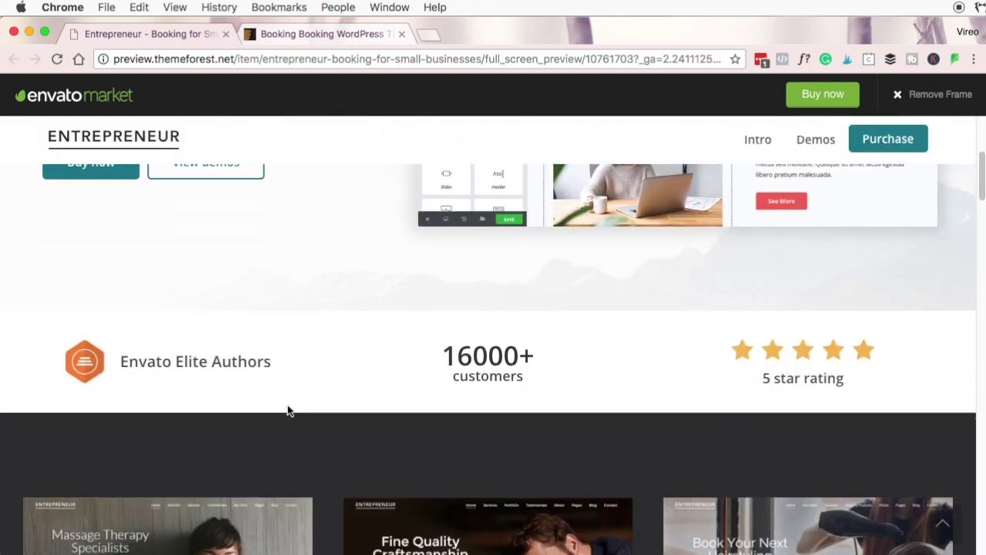
scroll(288, 410, down, 5)
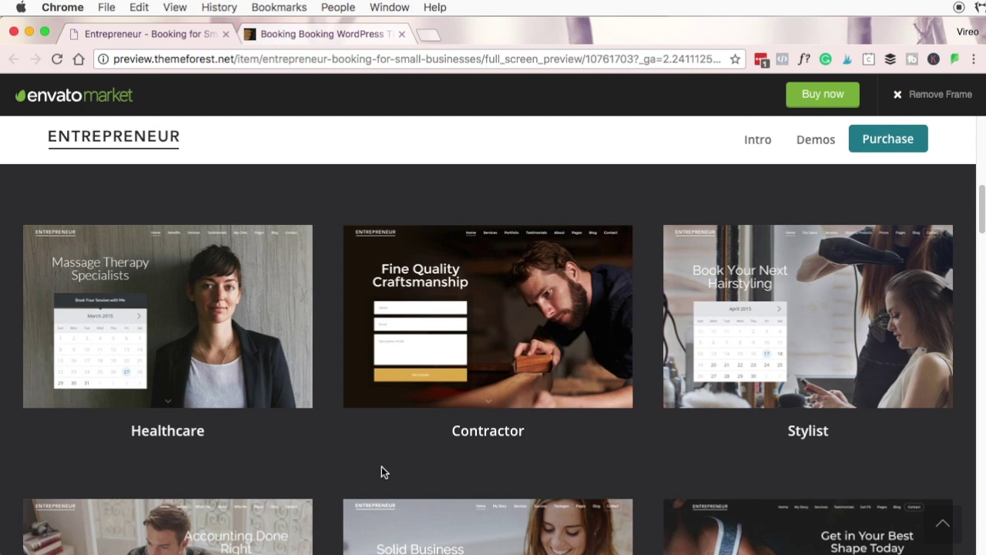
scroll(381, 471, down, 2)
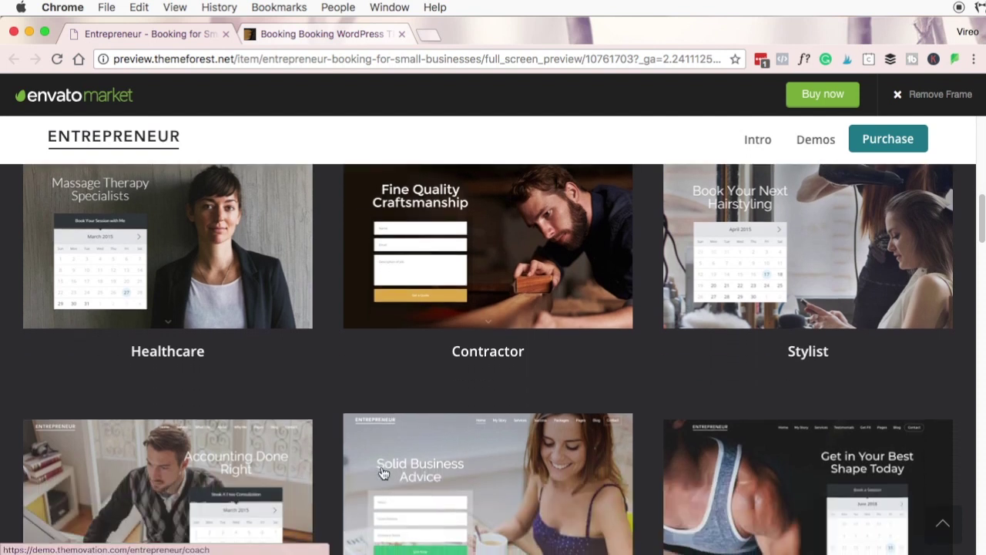
scroll(382, 472, down, 1)
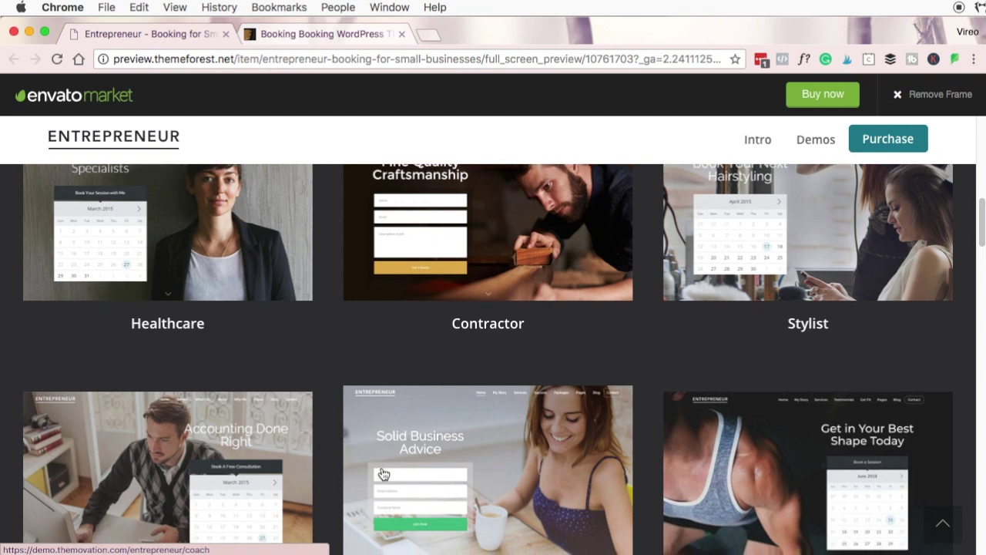
scroll(316, 466, down, 2)
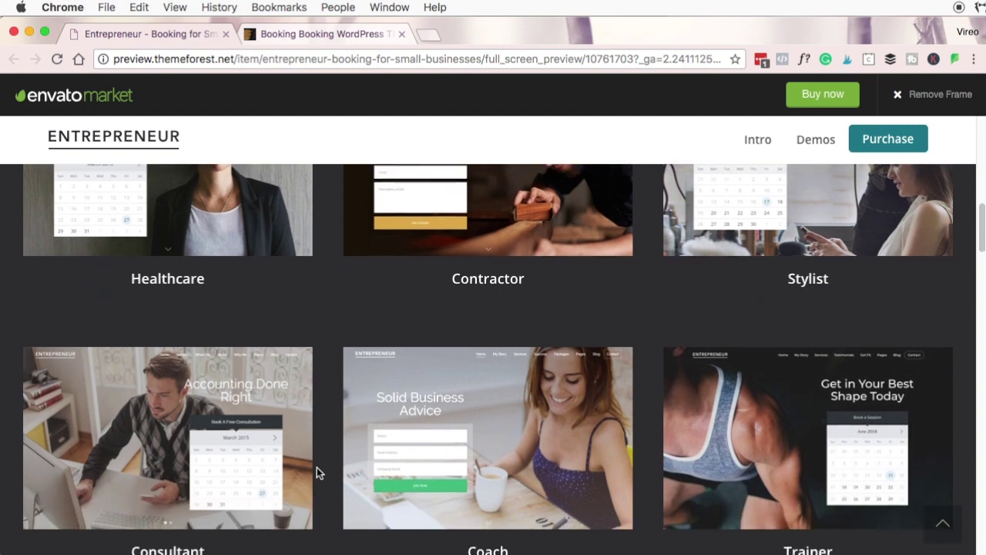
scroll(316, 466, down, 3)
click(151, 403)
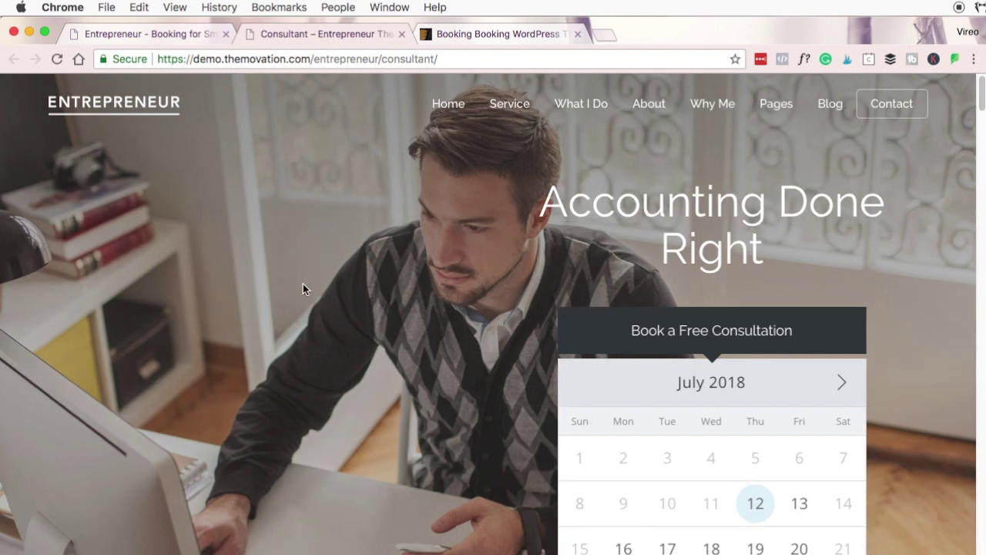
Step: Pick July 13 in the consultation calendar and request the 9:00–10:00 am slot
scroll(330, 268, down, 5)
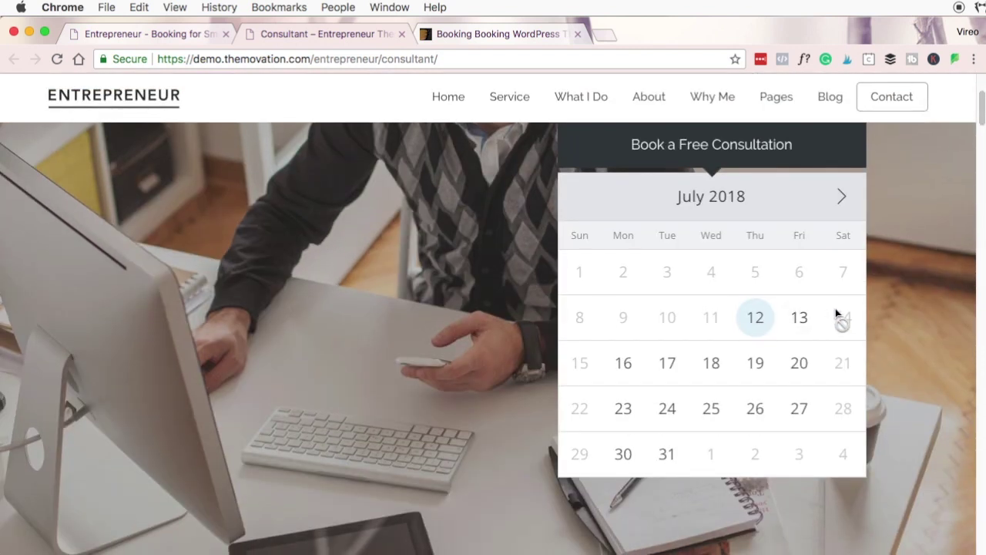
click(798, 318)
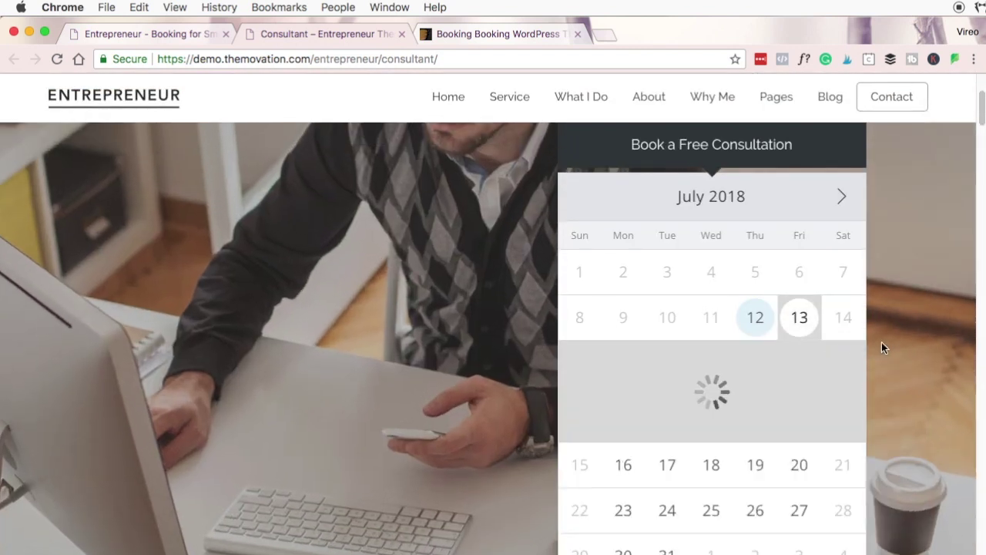
click(767, 403)
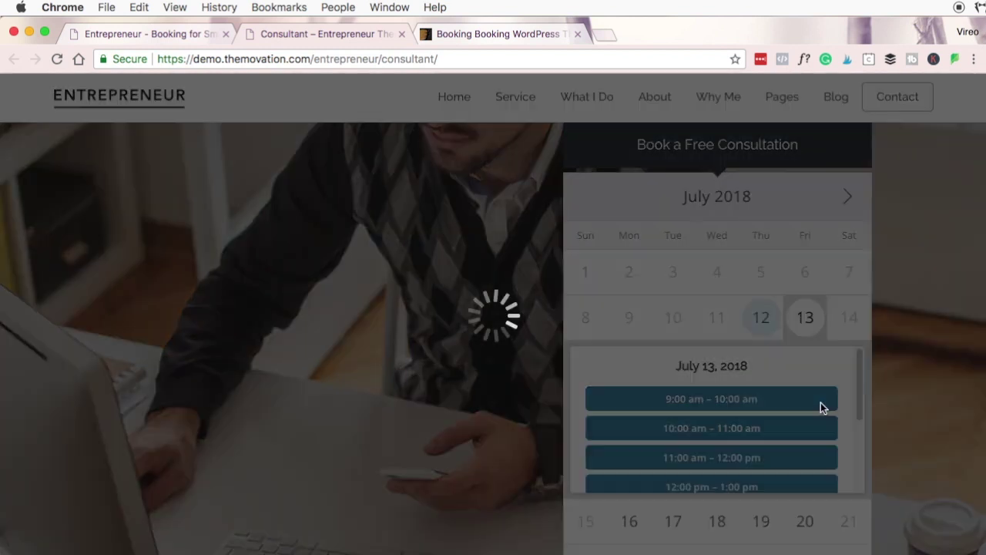